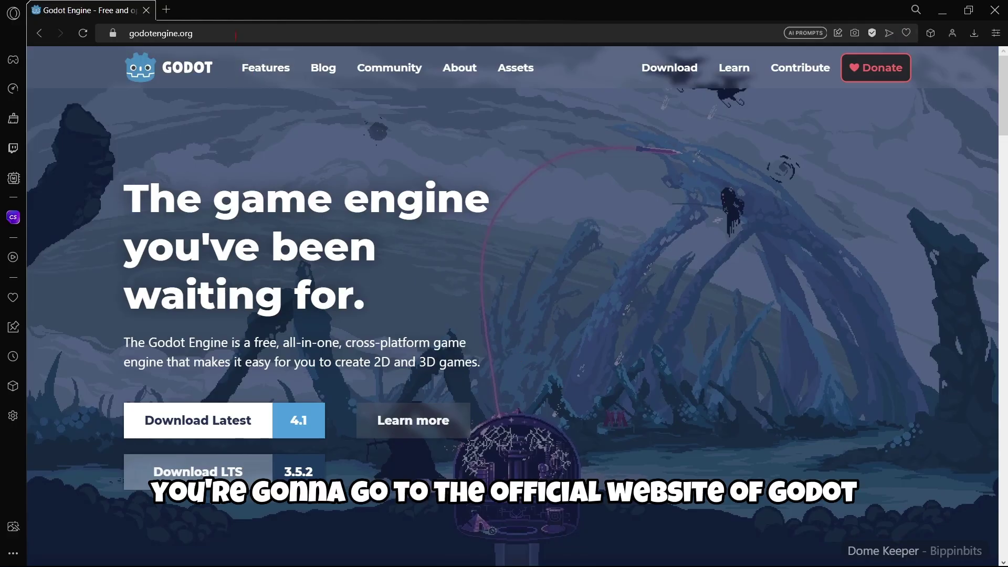
- View the Godot homepage fullscreen and scroll to the 'Godot 4.1 is here' news post
click(161, 34)
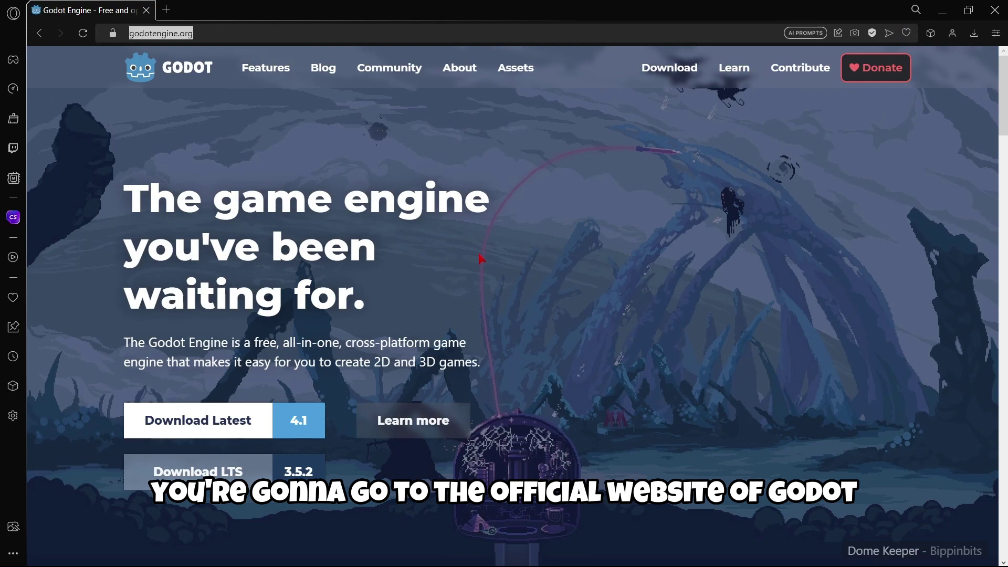
key(F11)
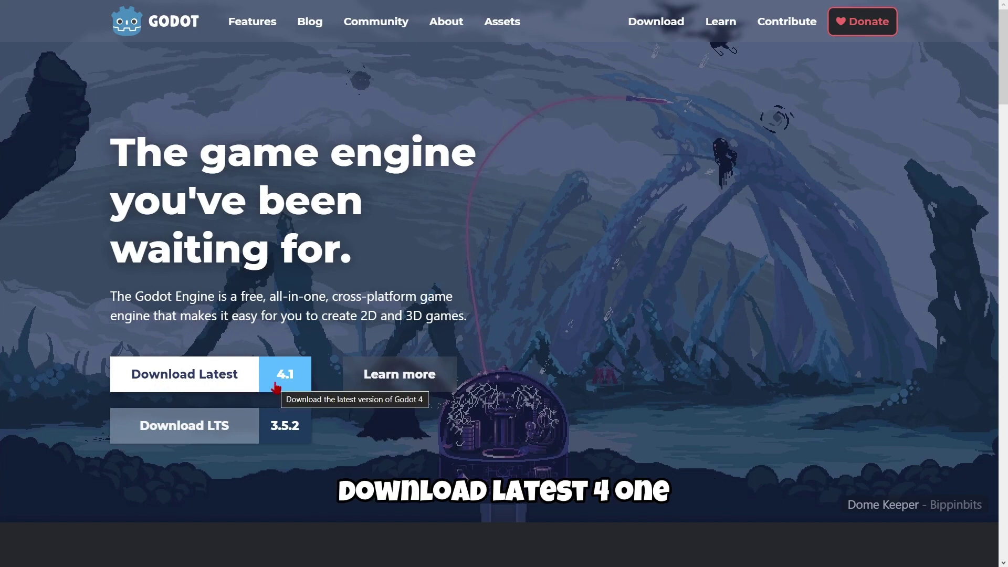
scroll(476, 236, down, 8)
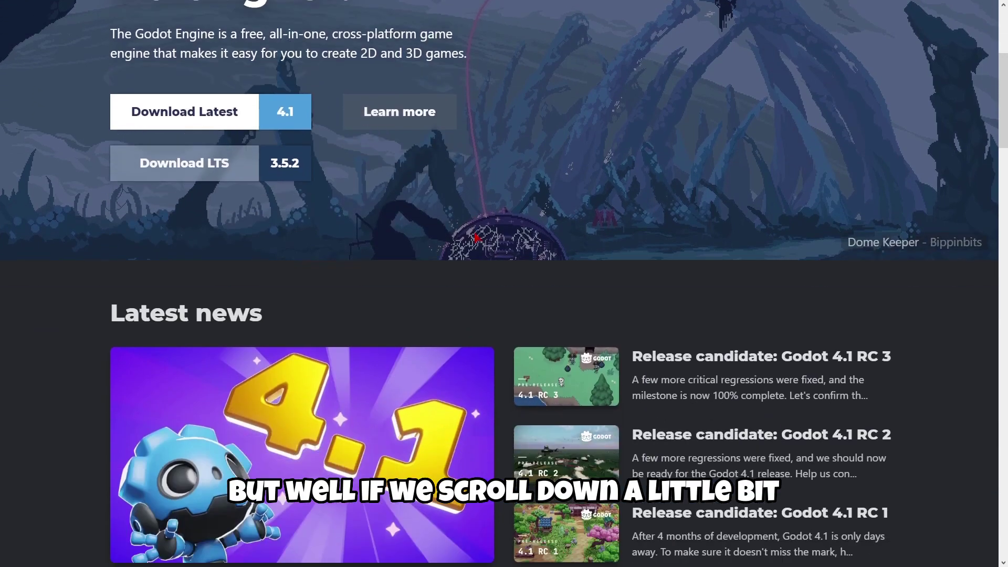
scroll(477, 236, down, 1)
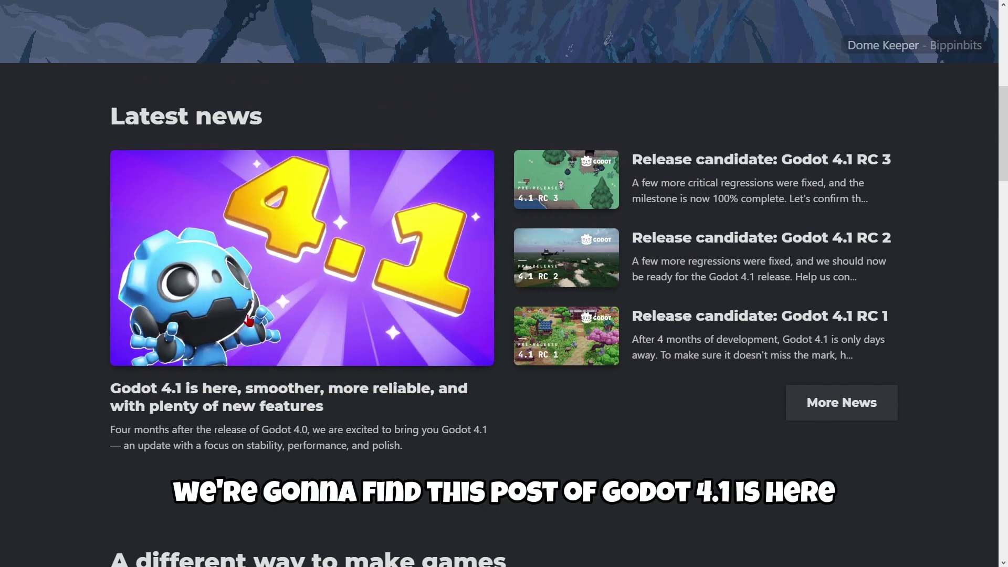
drag(110, 388, 472, 389)
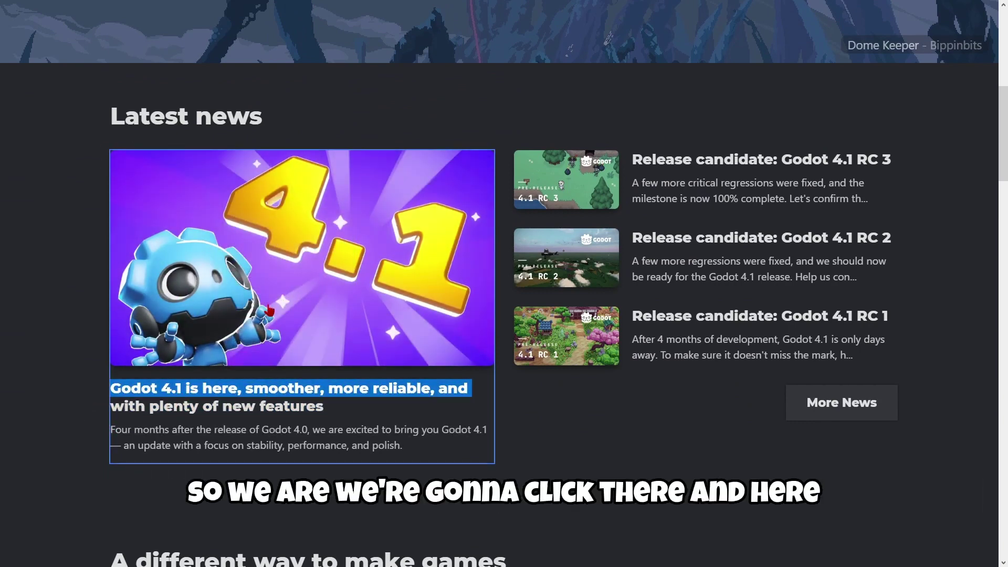
- Open the 'Godot 4.1 is here' post, skim its feature sections, and return to the top
click(268, 309)
scroll(261, 297, down, 2)
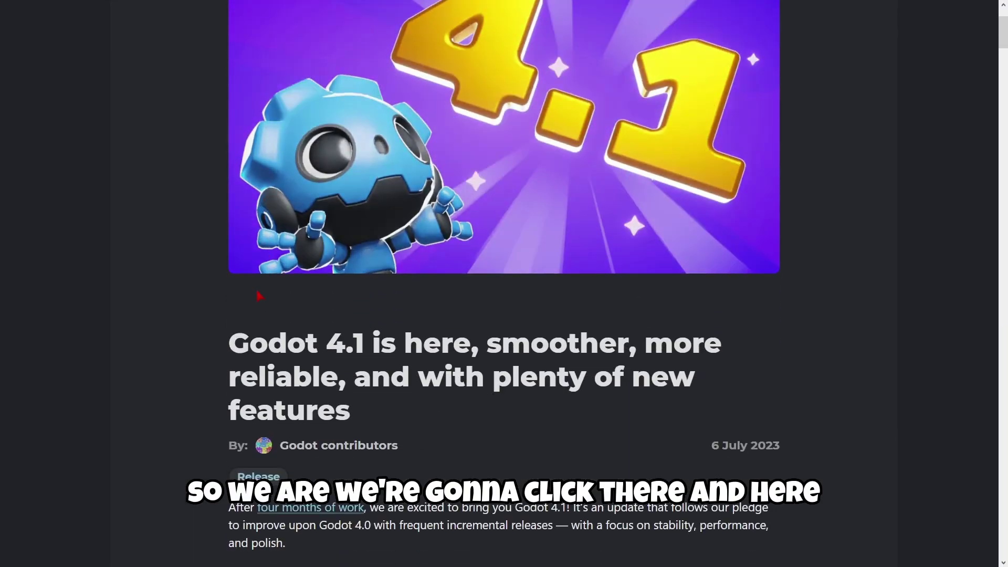
drag(242, 357, 351, 415)
click(257, 353)
scroll(258, 352, down, 1)
scroll(200, 241, down, 20)
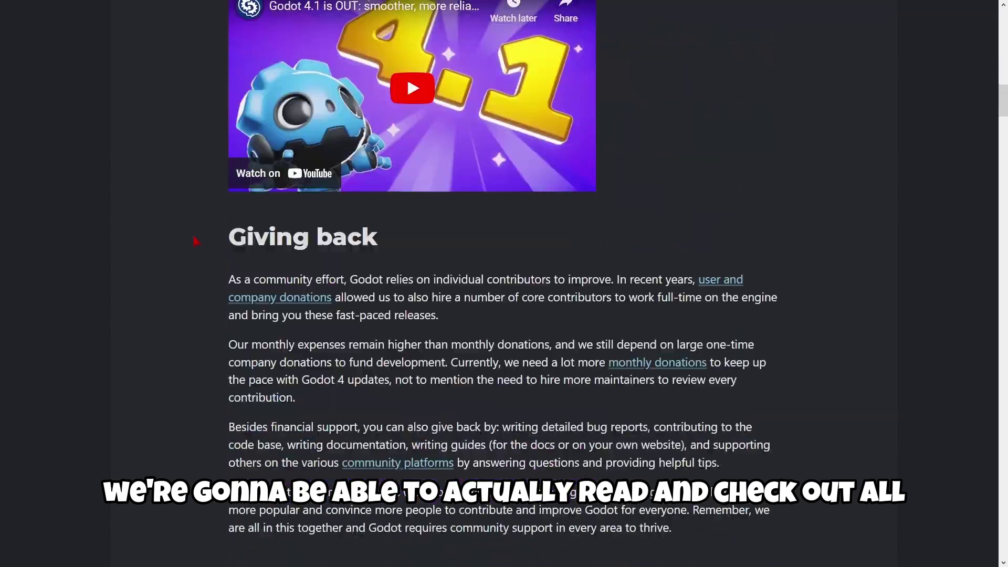
scroll(205, 236, down, 15)
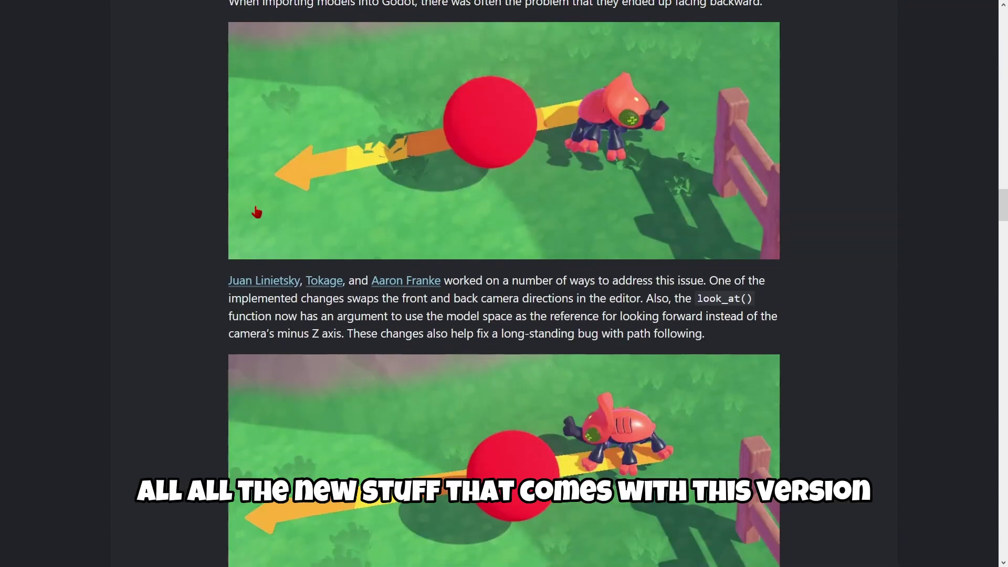
scroll(315, 195, down, 10)
scroll(315, 195, down, 20)
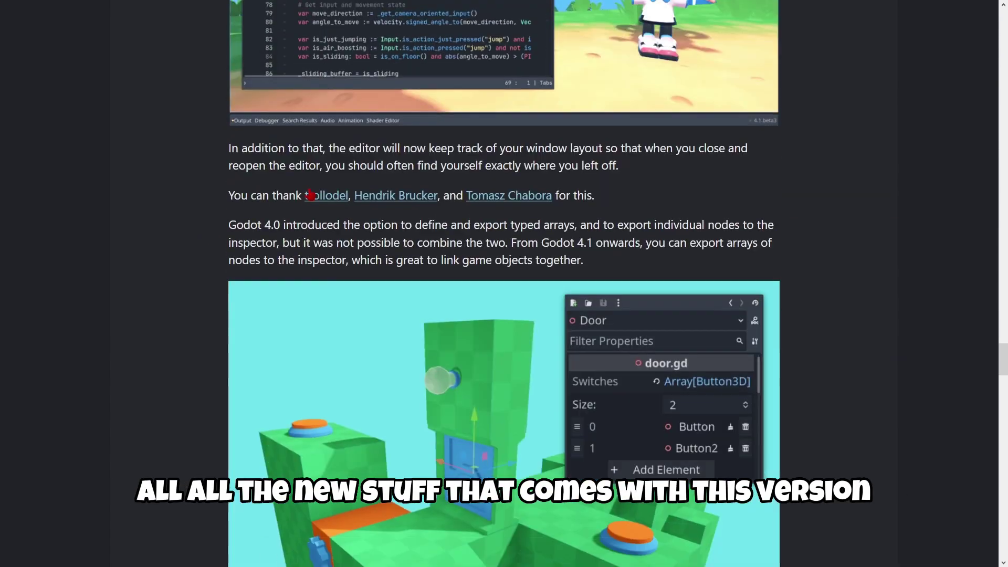
scroll(309, 195, down, 20)
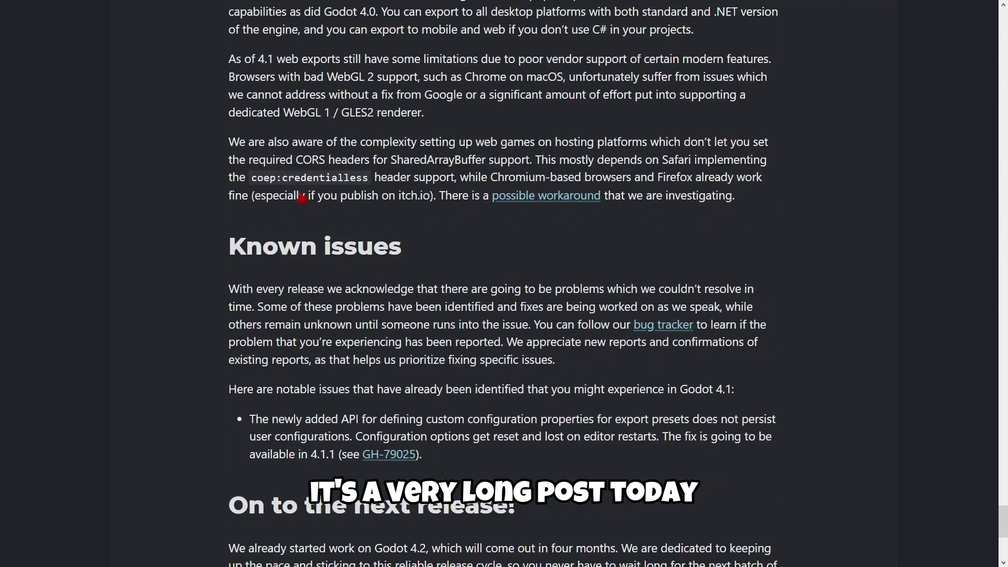
key(Home)
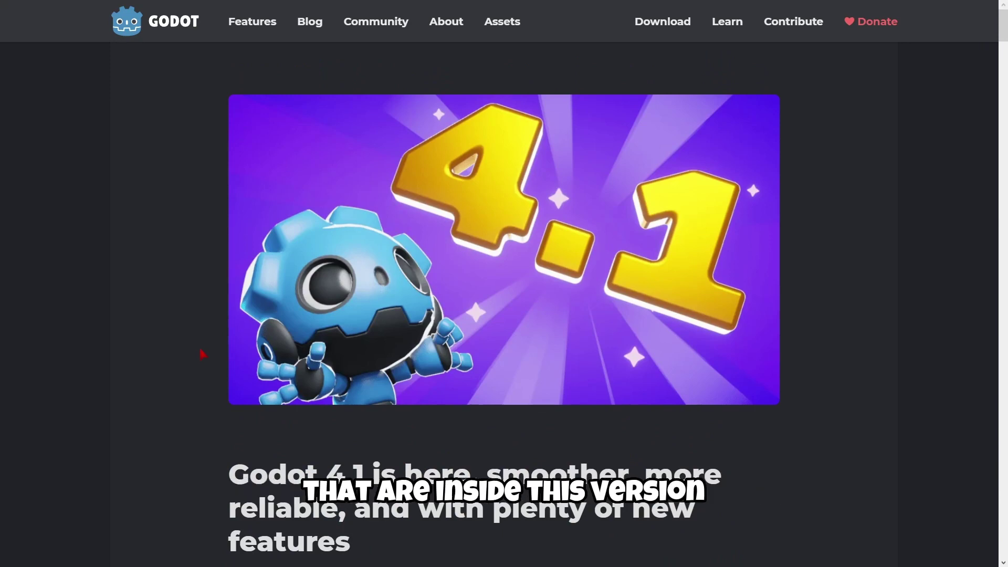
- Scroll through the article down to the migration notes and download link
scroll(234, 333, down, 10)
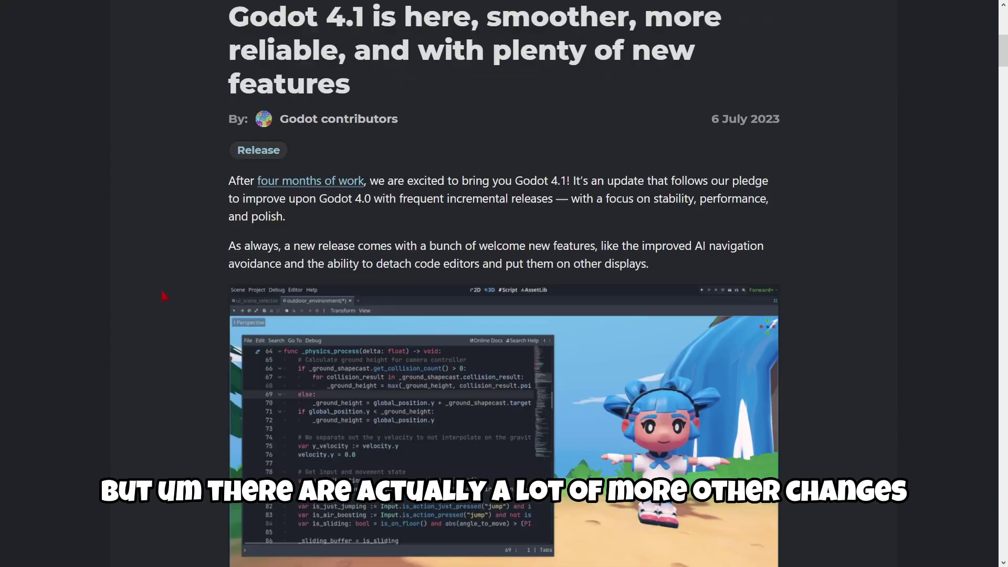
scroll(178, 307, down, 5)
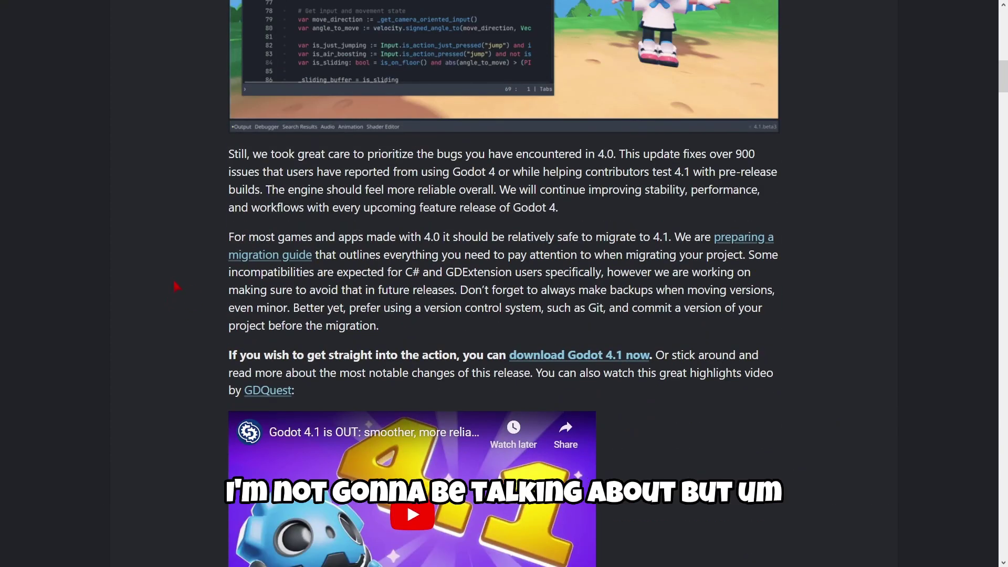
scroll(187, 295, down, 6)
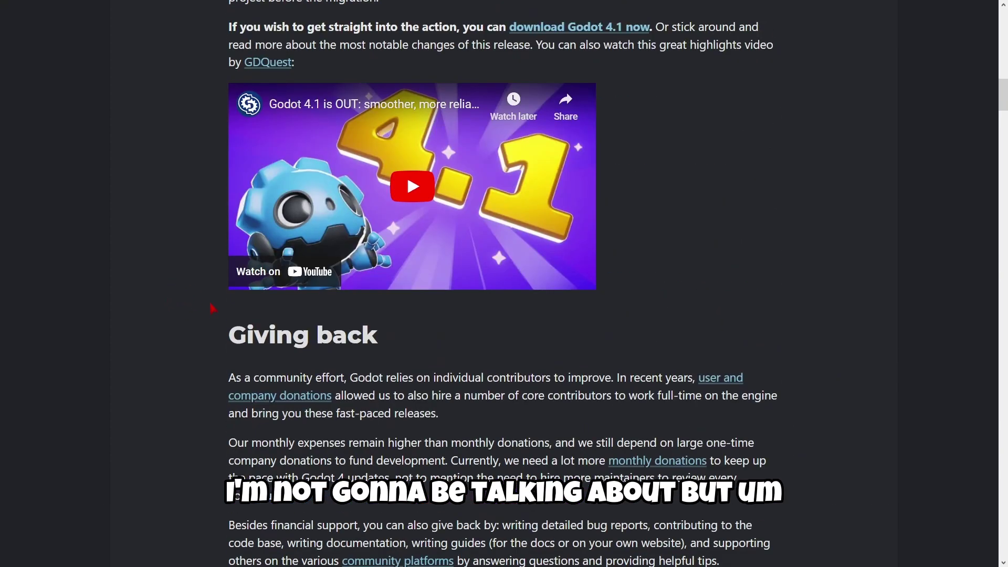
scroll(213, 308, down, 20)
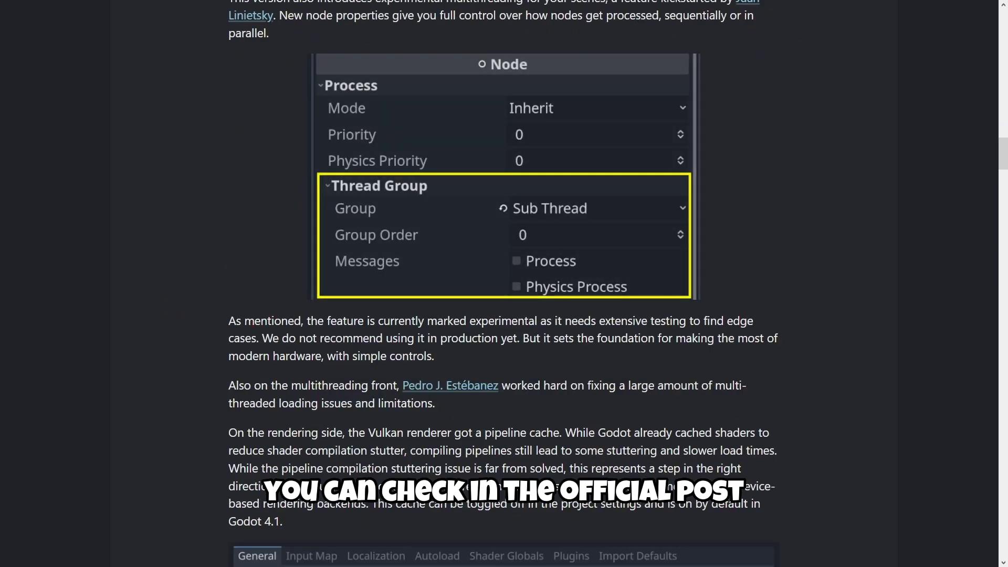
scroll(338, 373, down, 6)
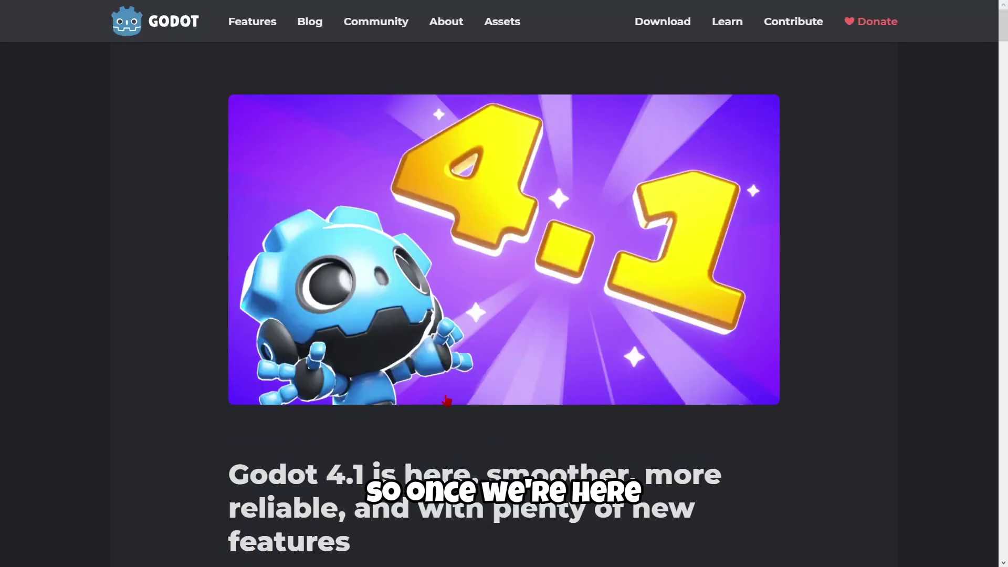
scroll(447, 400, down, 14)
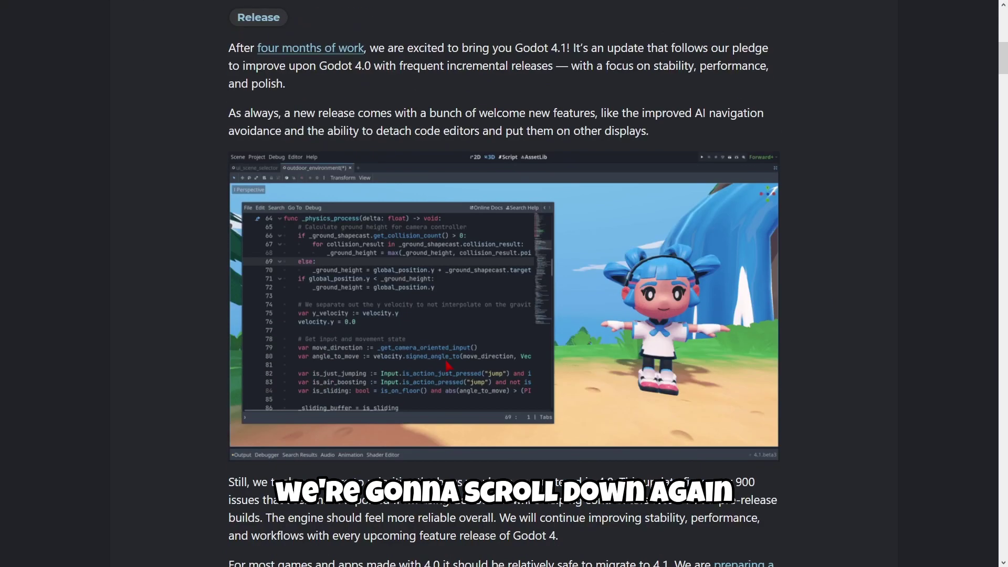
scroll(414, 382, down, 3)
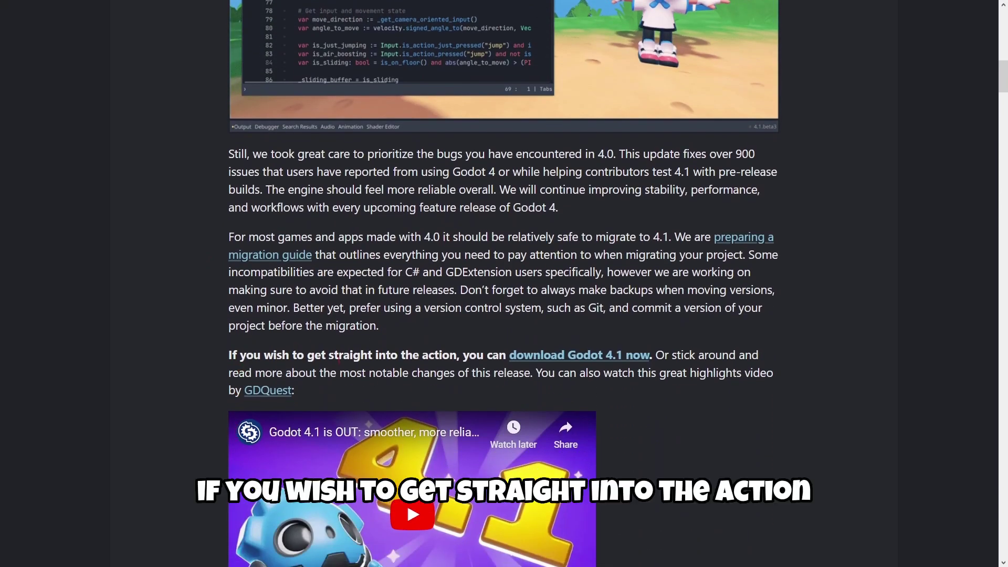
- Go to the Windows download page and download the standard Godot Engine 4.1 64-bit zip
click(596, 360)
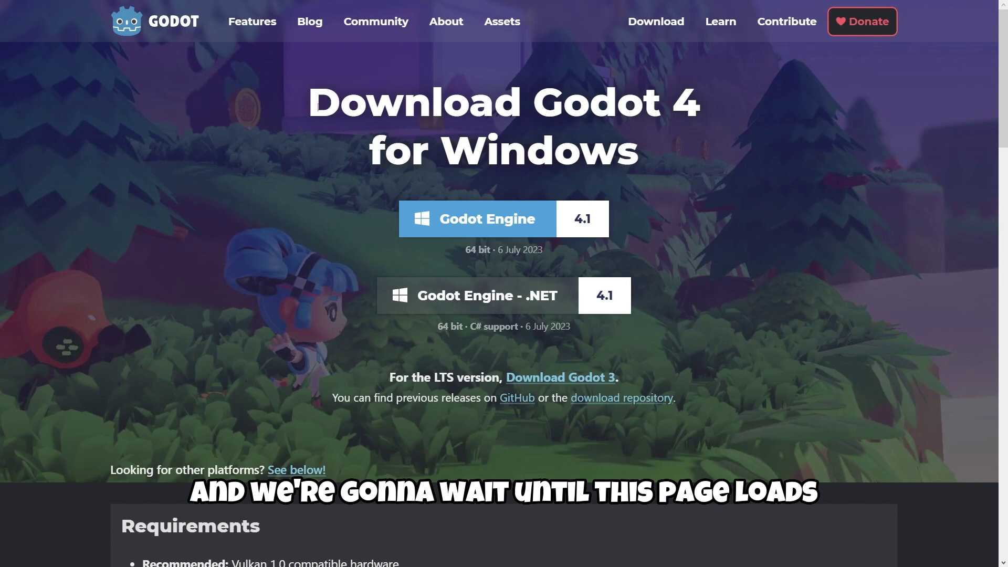
drag(318, 104, 635, 158)
click(332, 111)
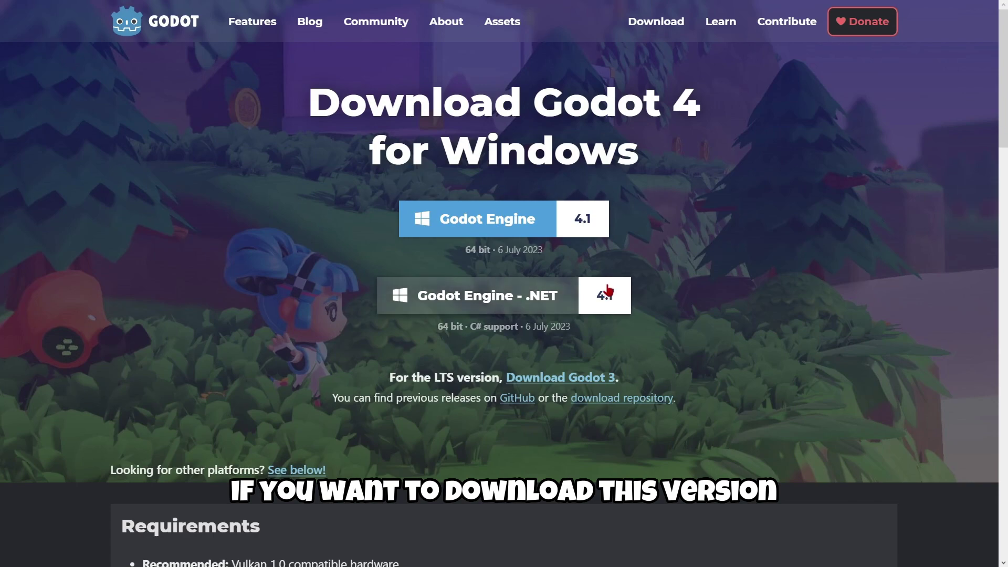
scroll(735, 302, down, 15)
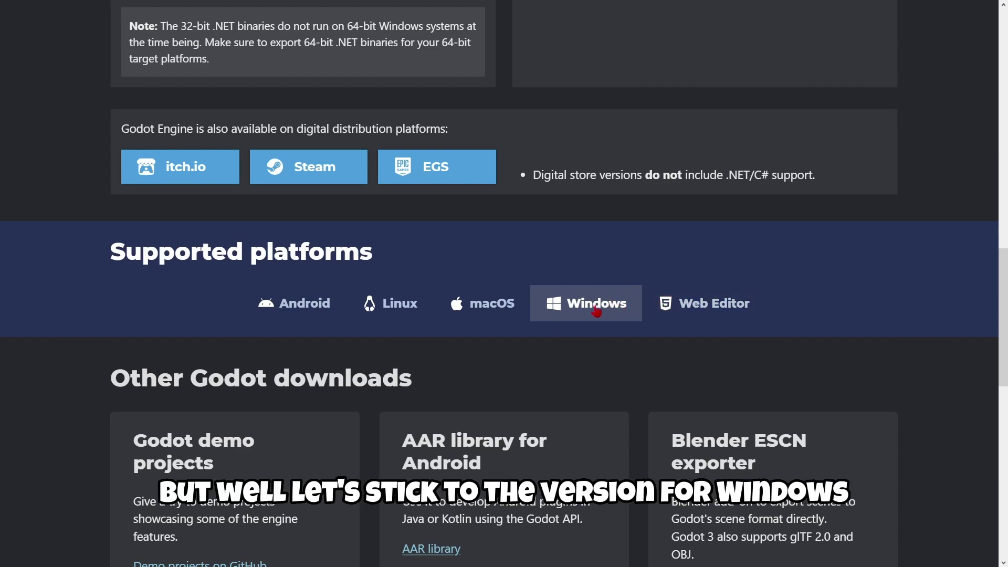
scroll(604, 315, up, 8)
scroll(612, 332, up, 10)
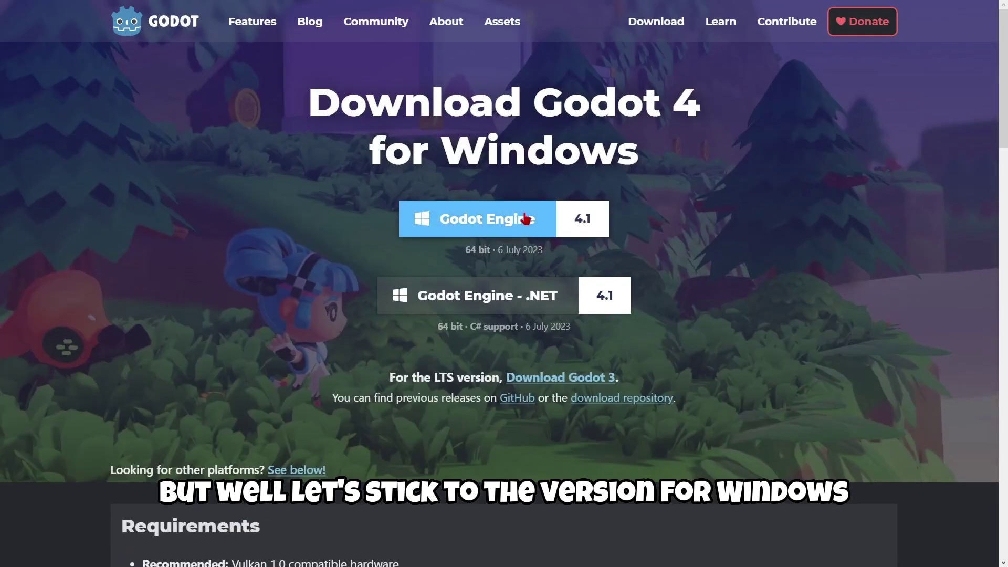
click(525, 218)
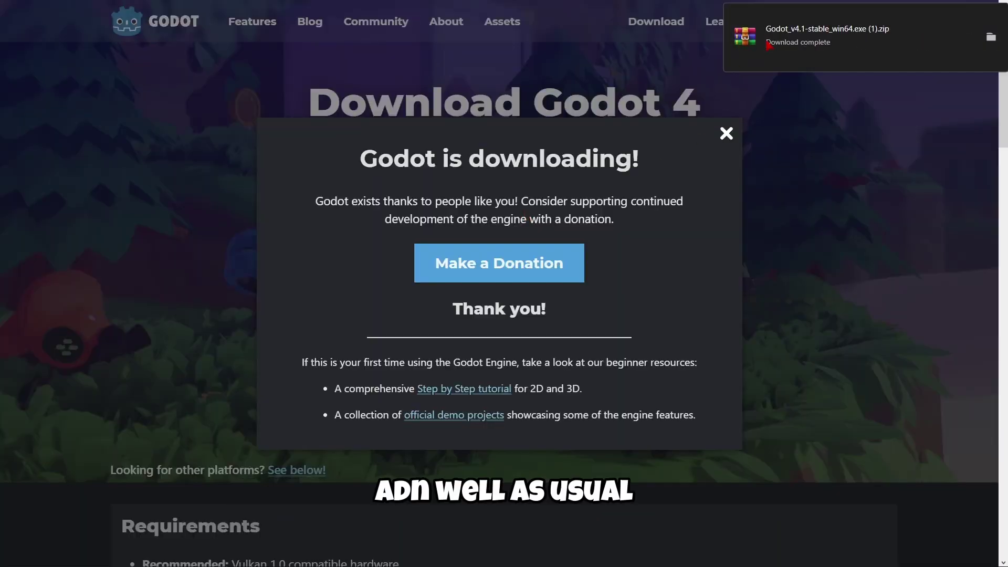
- Open the Godot 4.1 zip in WinRAR, dismiss the licence reminder, and run the Godot executable
click(768, 45)
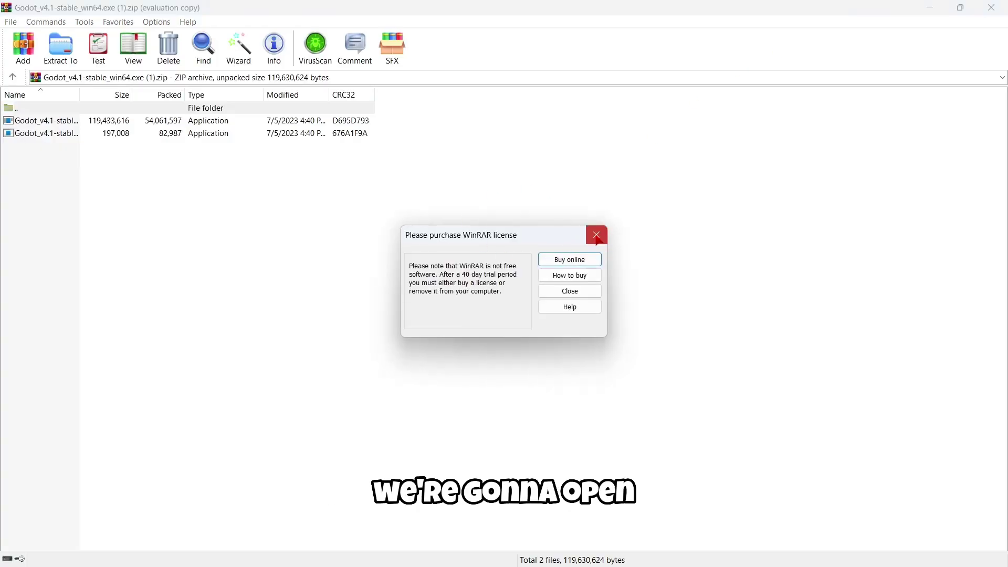
click(597, 235)
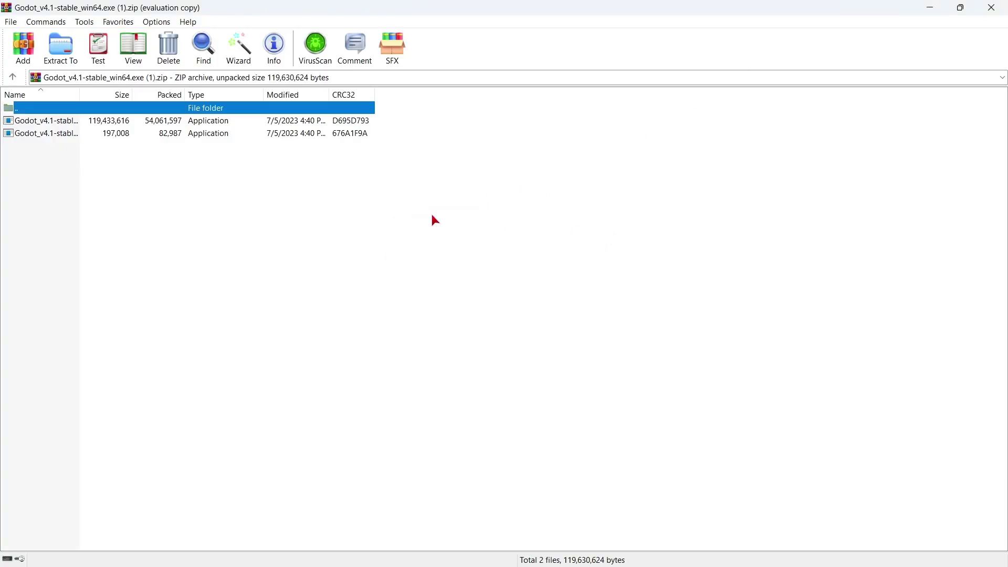
double_click(64, 125)
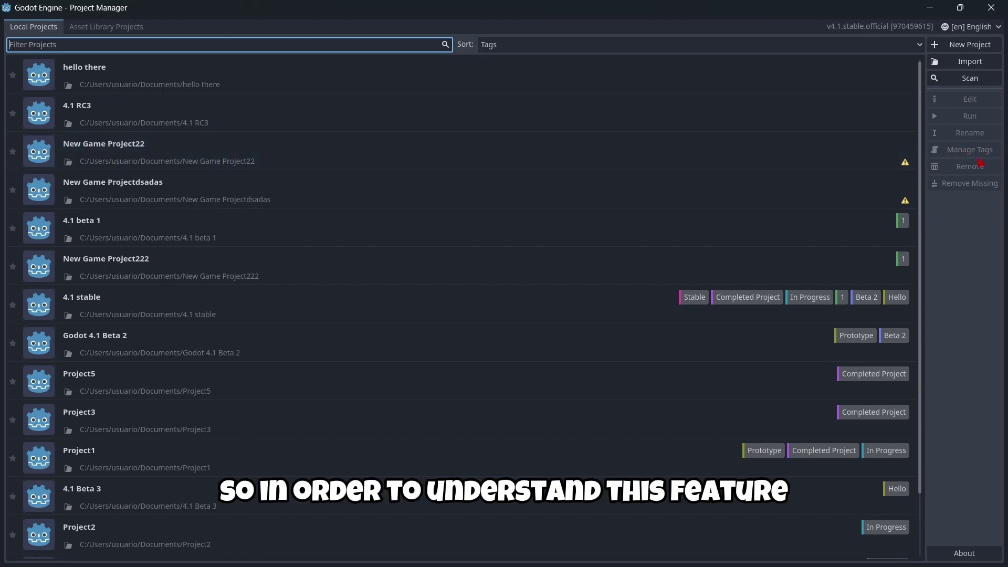
- Filter the Project Manager list by both the Completed Project and In Progress tags
scroll(861, 177, down, 2)
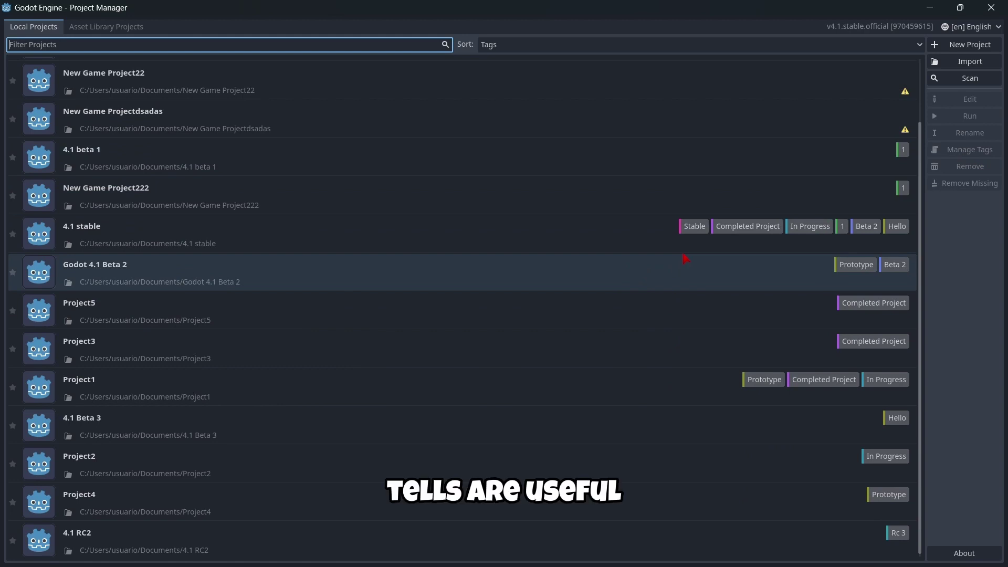
click(608, 235)
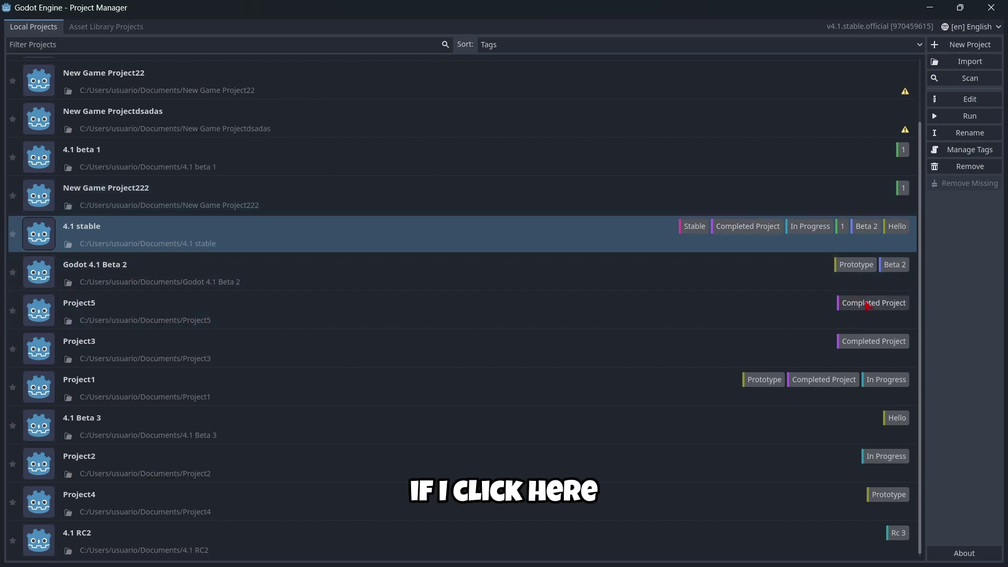
click(868, 305)
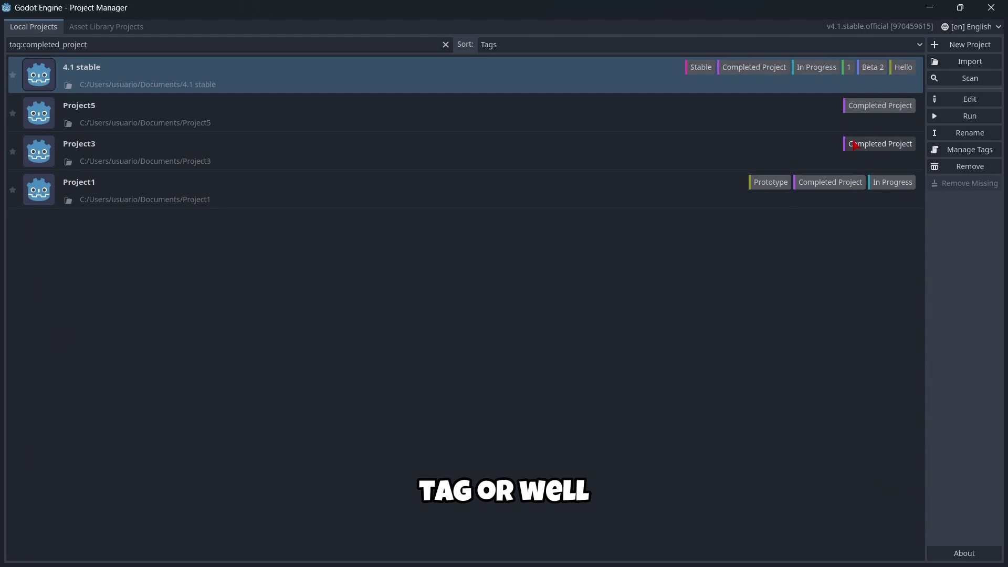
click(816, 67)
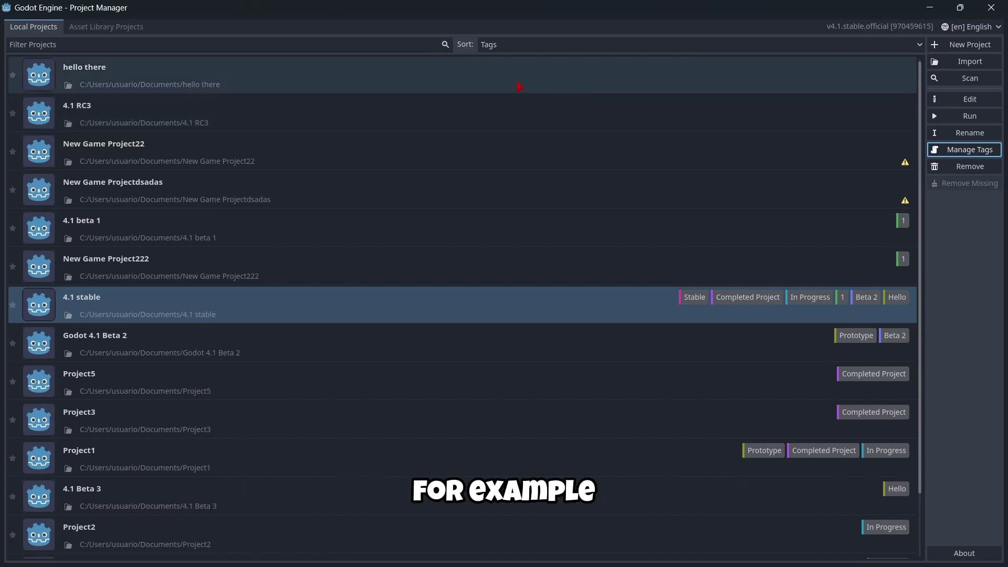
- Add a new 'hellothere' tag to the hello there project
click(517, 85)
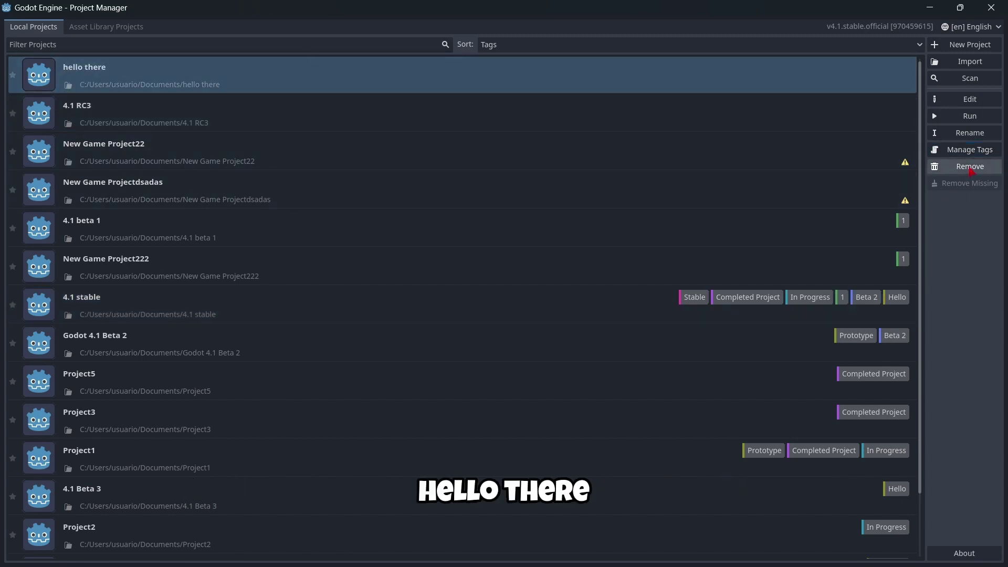
click(961, 155)
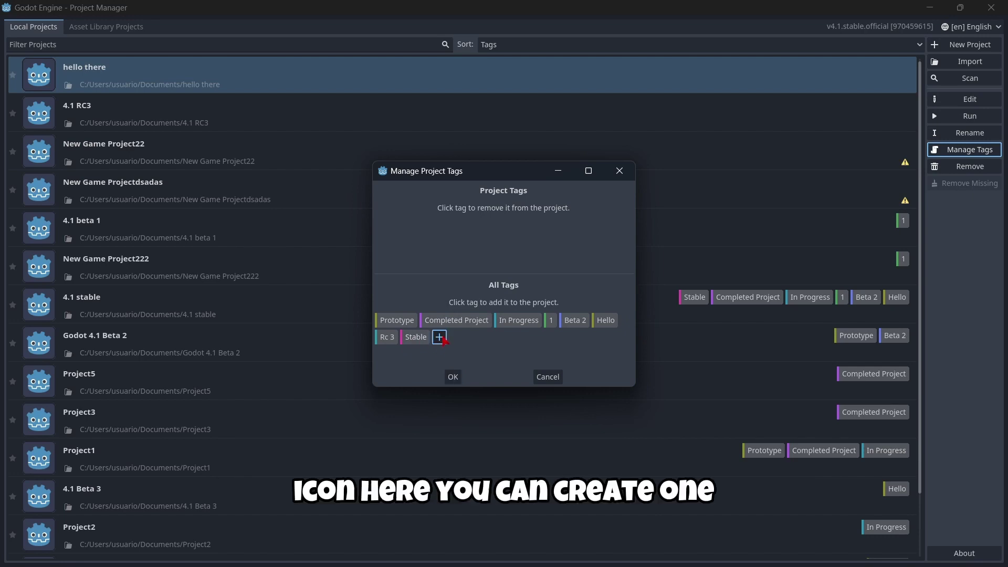
click(440, 338)
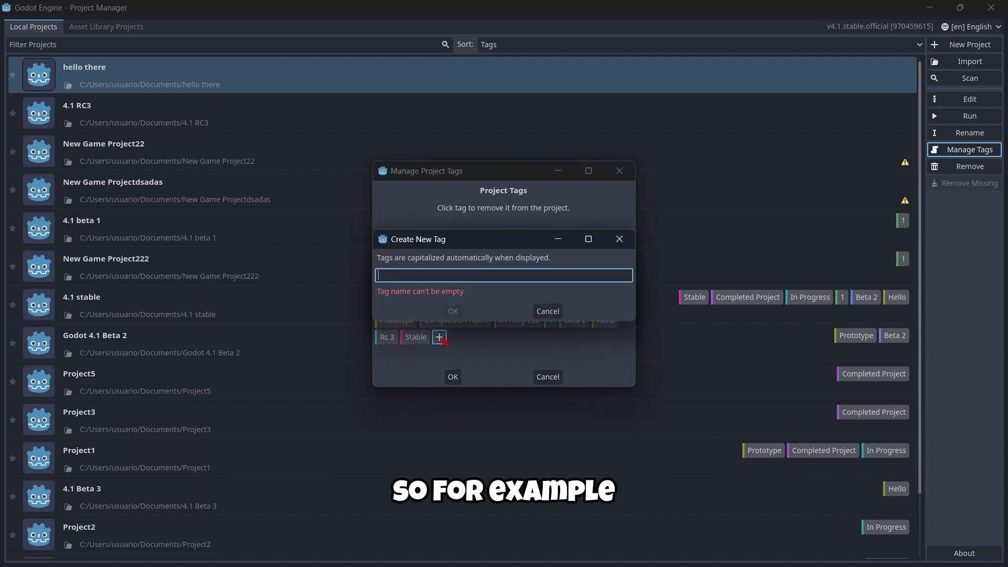
text(hello t)
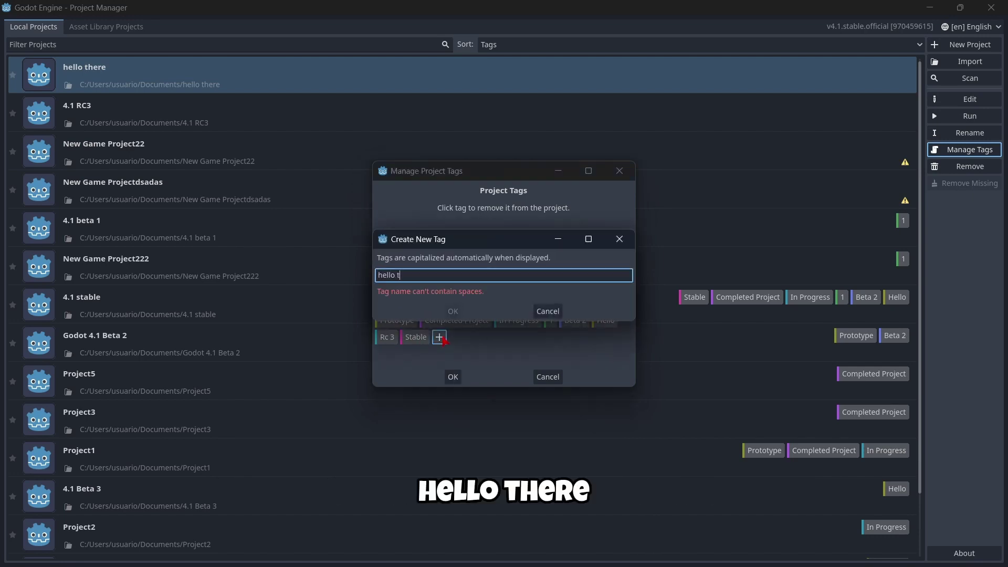
text(here)
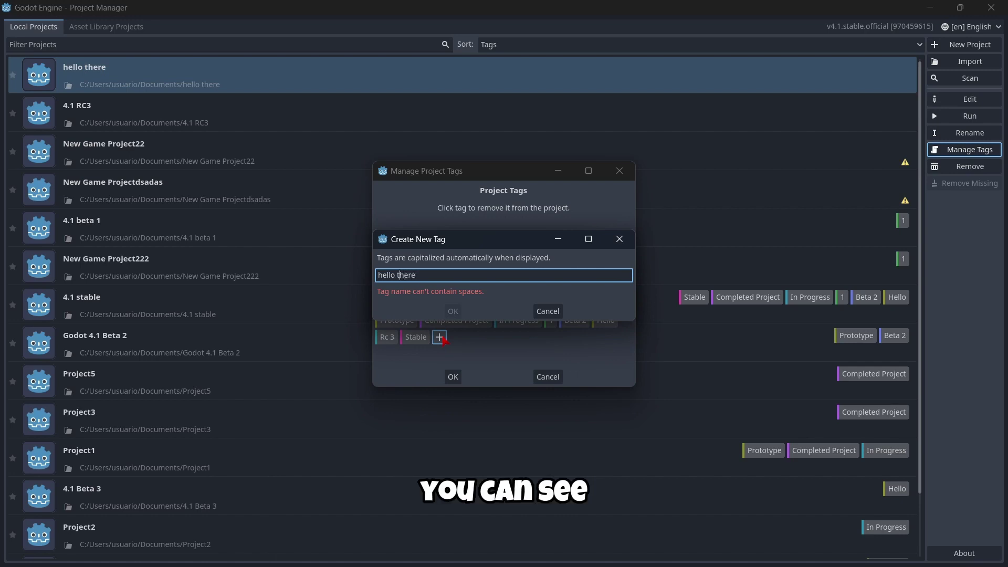
key(ctrl+Left)
key(BackSpace)
key(Return)
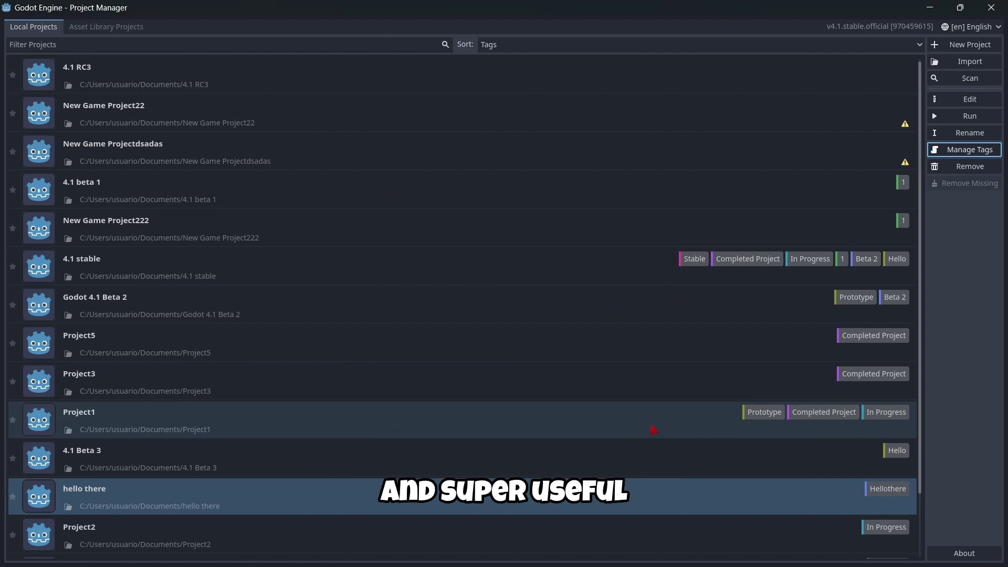
- Sort the project list by Last Edited, then back by Tags
click(559, 44)
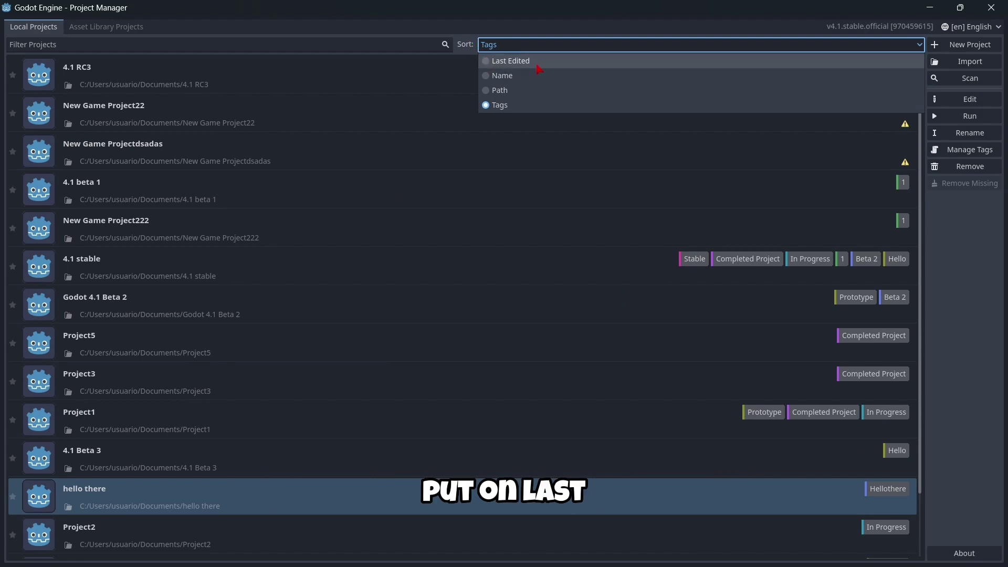
click(535, 61)
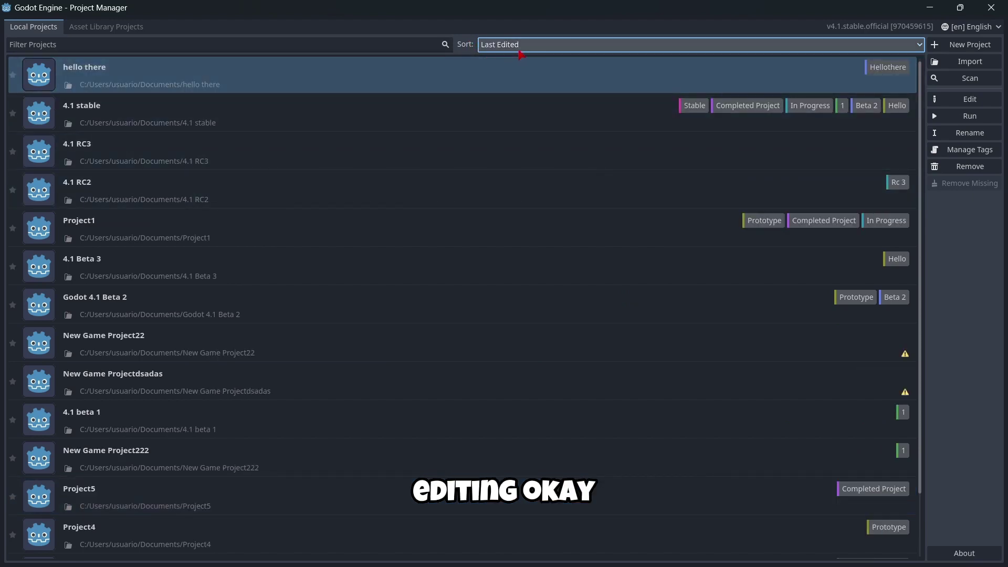
click(514, 49)
click(516, 105)
scroll(590, 218, down, 2)
scroll(612, 180, up, 2)
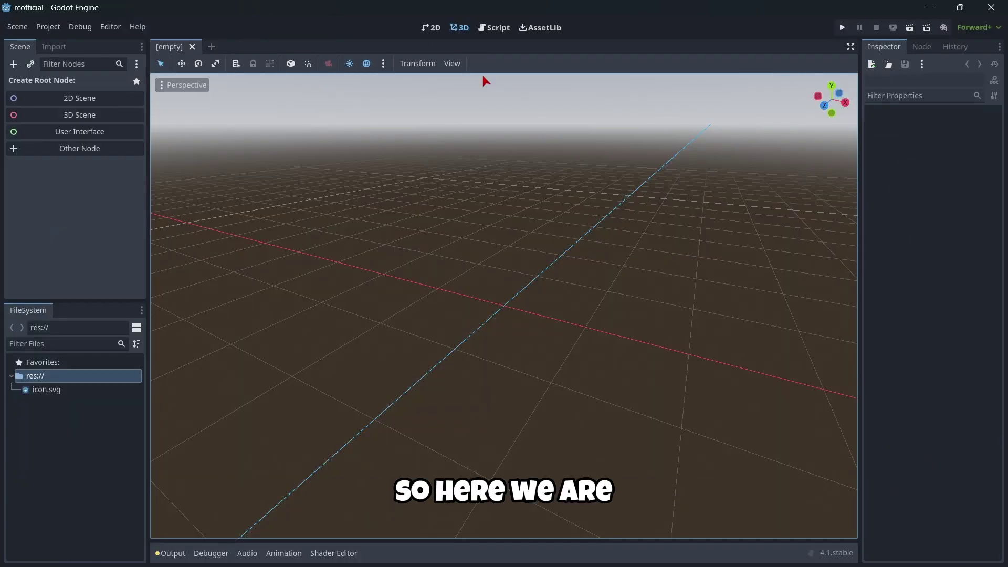
- Switch from the 2D and 3D workspaces to the Script editor with Ctrl+F3
click(432, 27)
click(459, 27)
key(ctrl+F3)
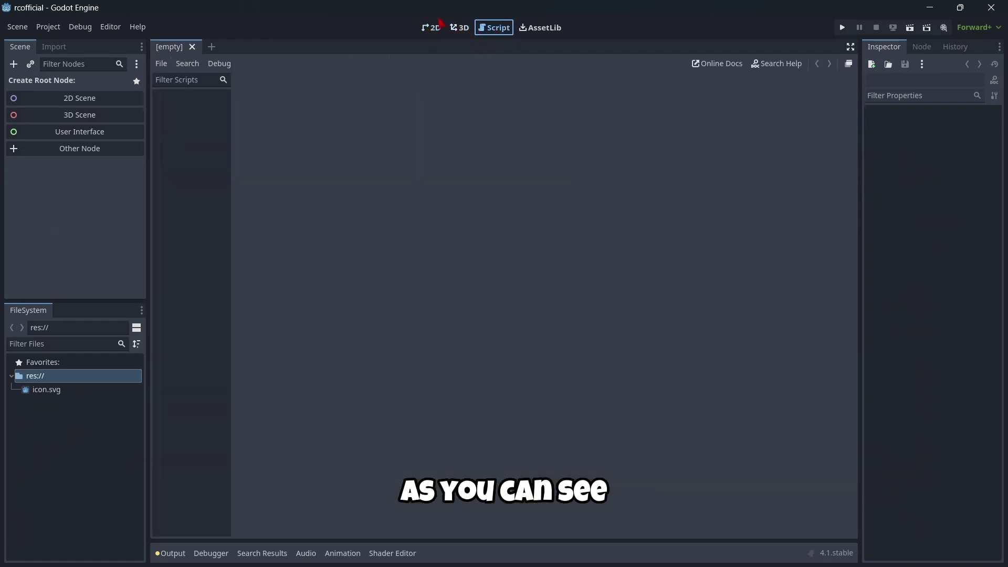
- In the 2D workspace, float the FileSystem dock, move its window, then close it to re-dock
click(431, 26)
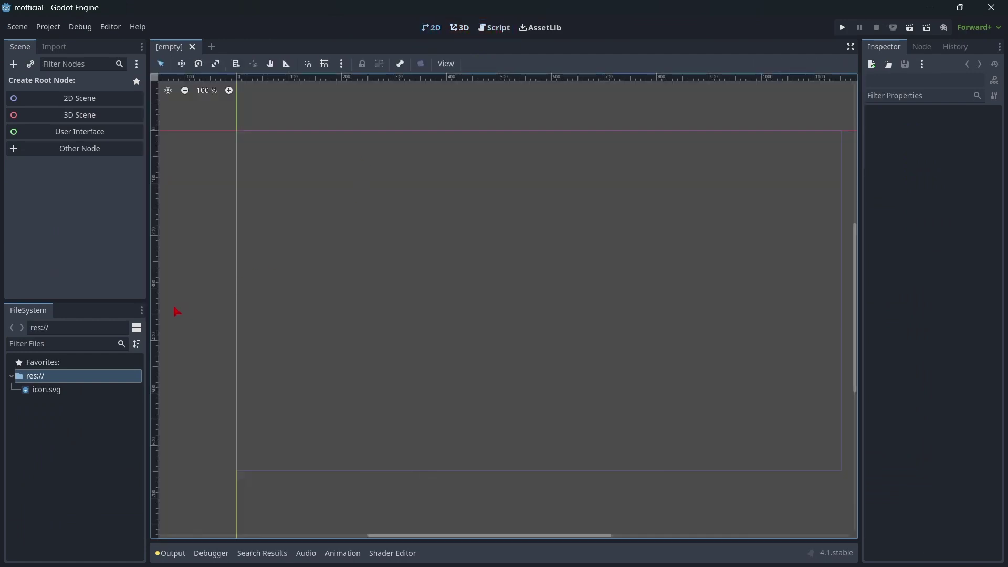
click(142, 310)
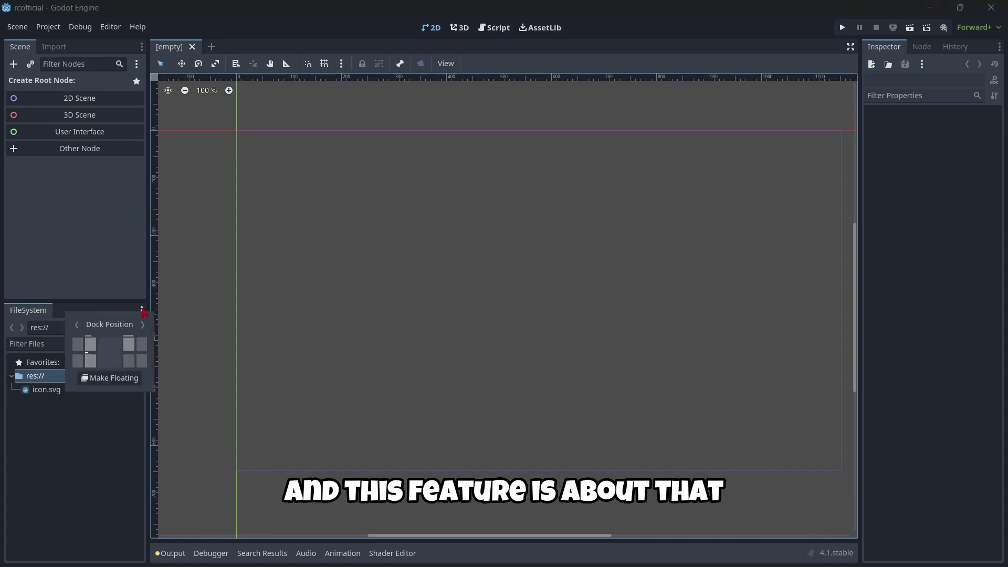
click(114, 378)
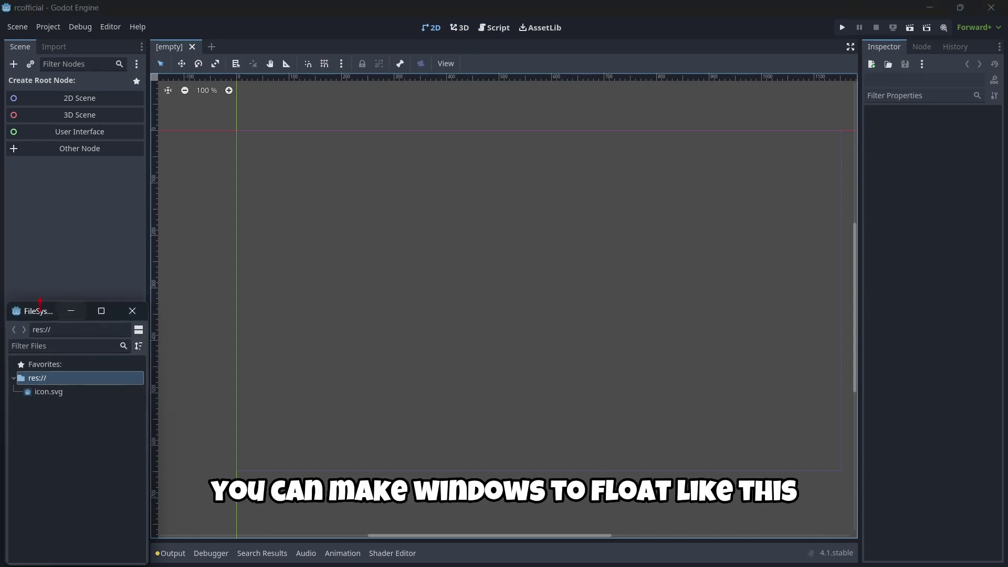
drag(40, 313, 991, 312)
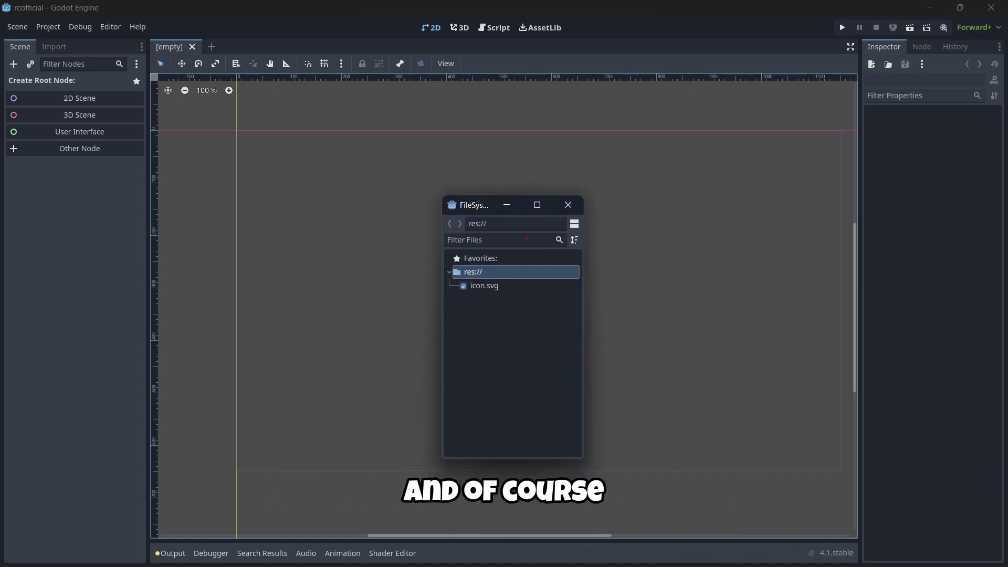
drag(463, 209, 572, 161)
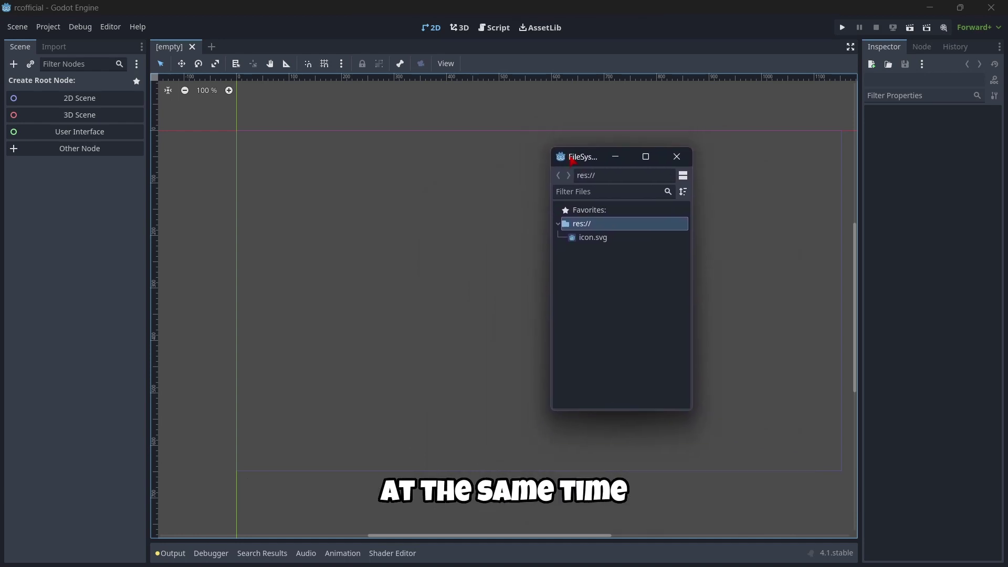
drag(579, 158, 633, 153)
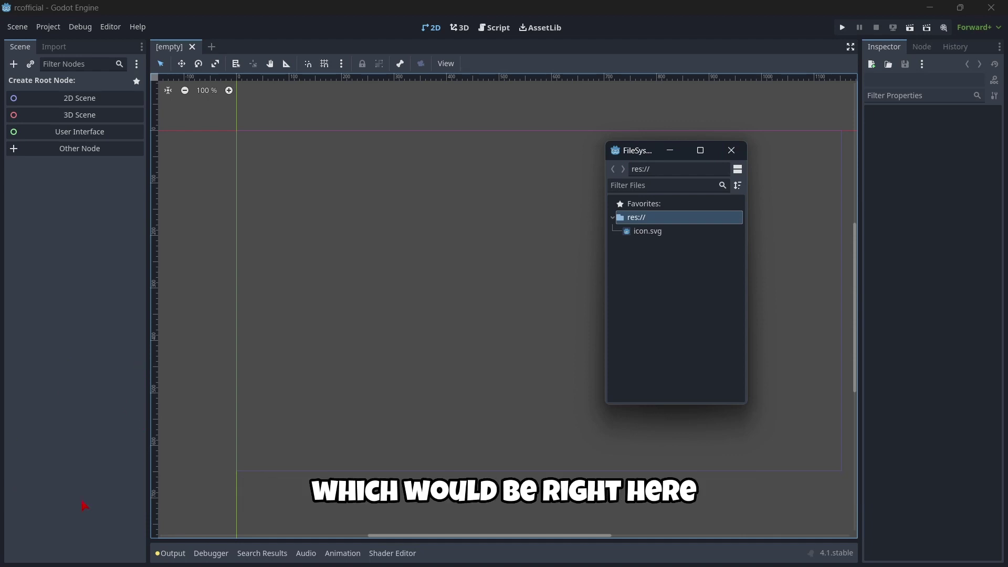
click(730, 150)
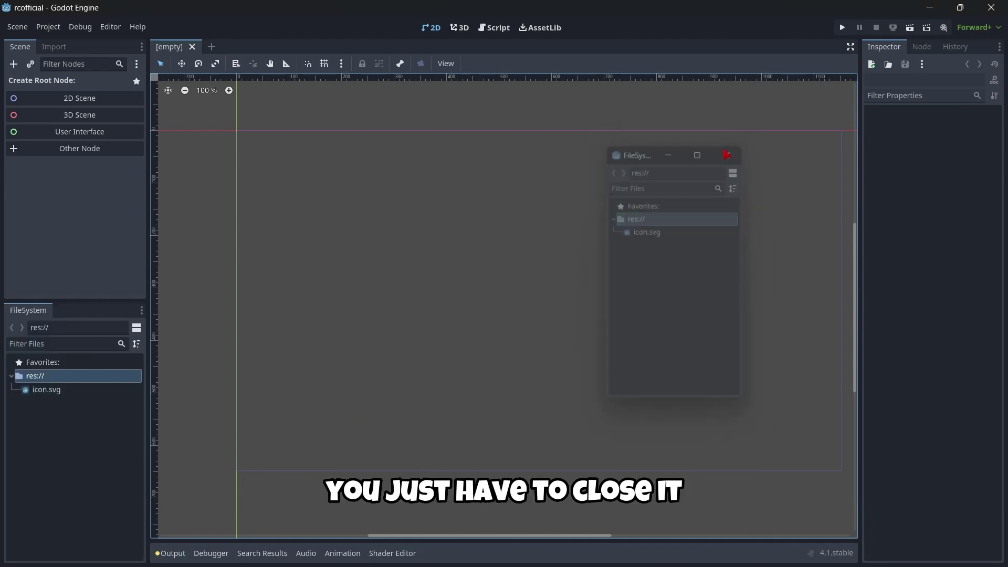
- Enlarge the Scene dock, float and re-dock it, then open the Script editor
drag(57, 301, 69, 321)
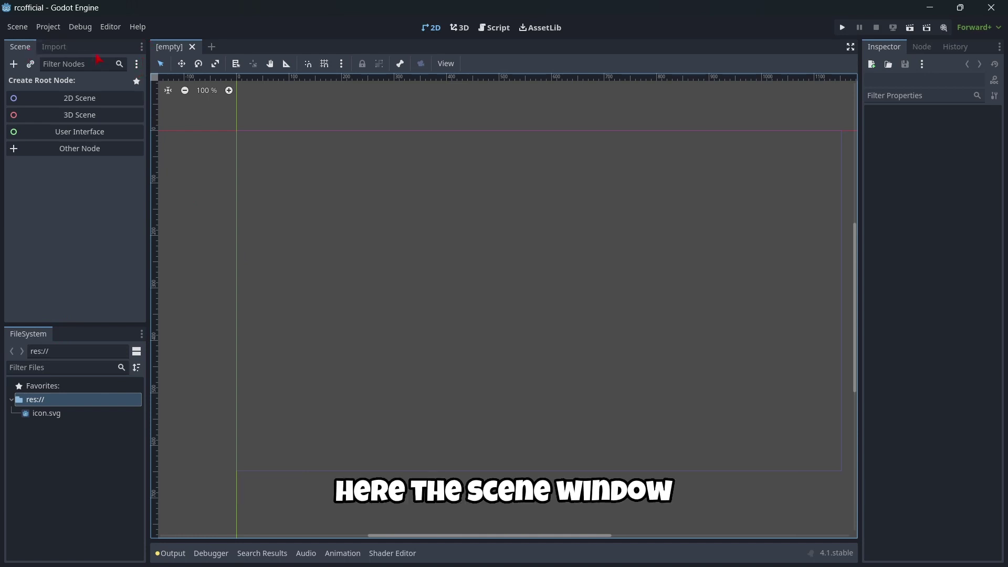
click(141, 47)
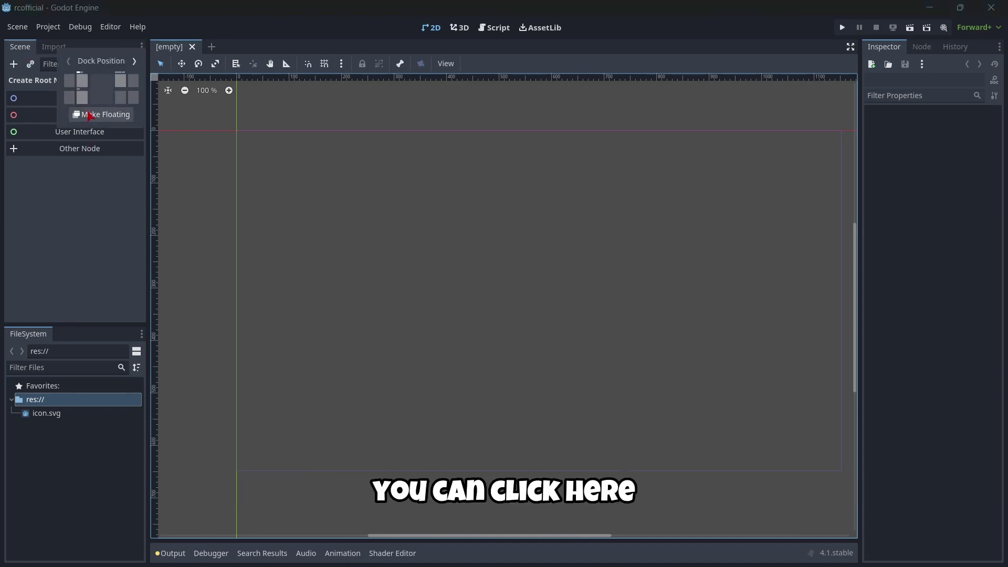
click(109, 115)
drag(43, 48, 393, 145)
click(482, 144)
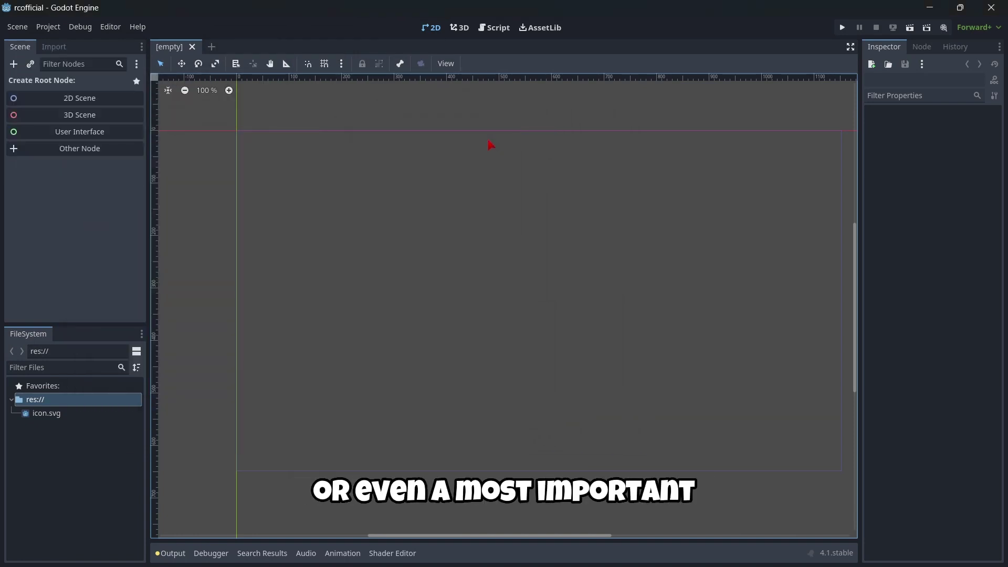
click(492, 29)
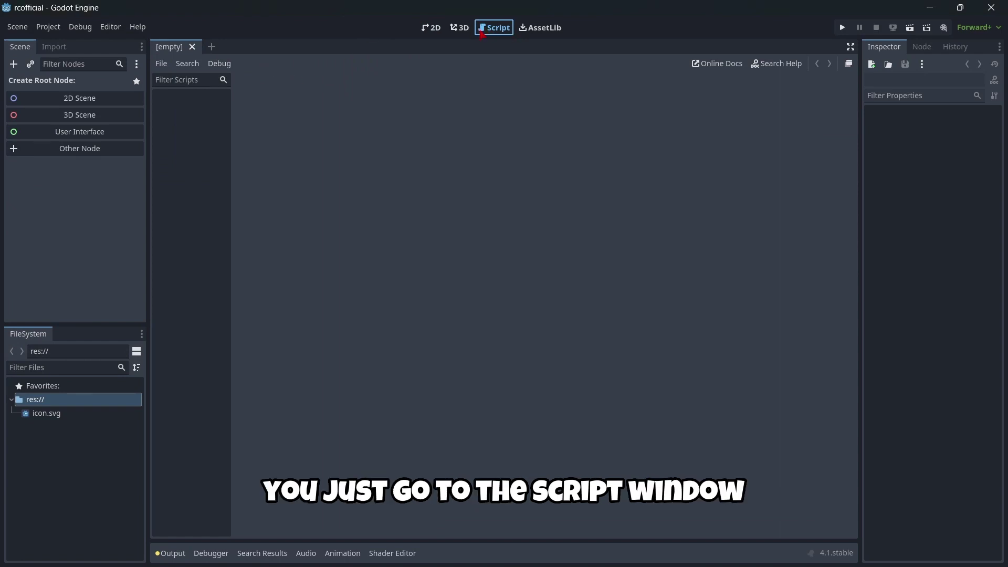
- Float the script editor into its own window, move it, then return to the 2D viewport
click(849, 63)
mouse_move(326, 48)
mouse_down()
mouse_move(272, 142)
mouse_move(396, 64)
mouse_move(297, 72)
mouse_move(320, 41)
mouse_up()
click(428, 32)
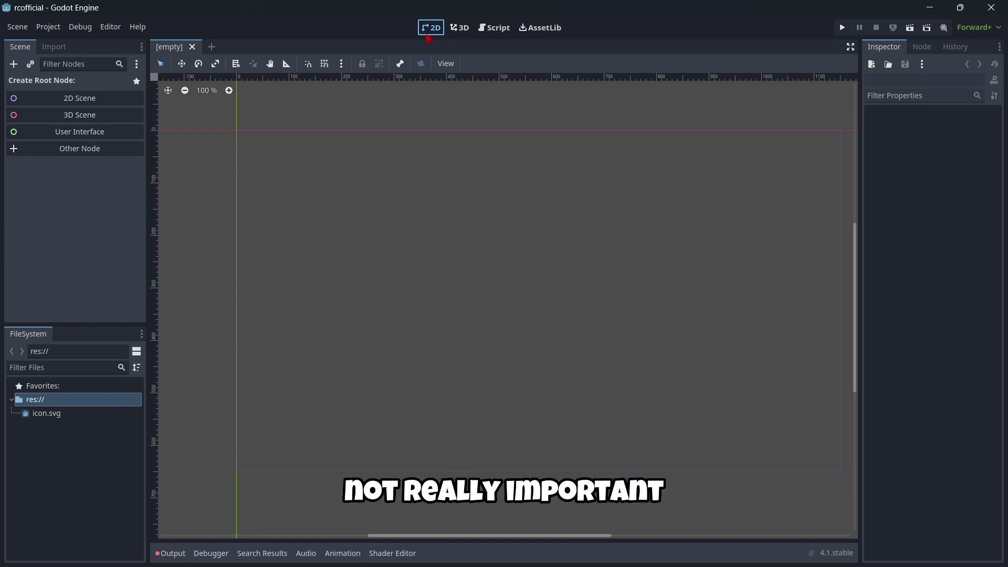
click(448, 141)
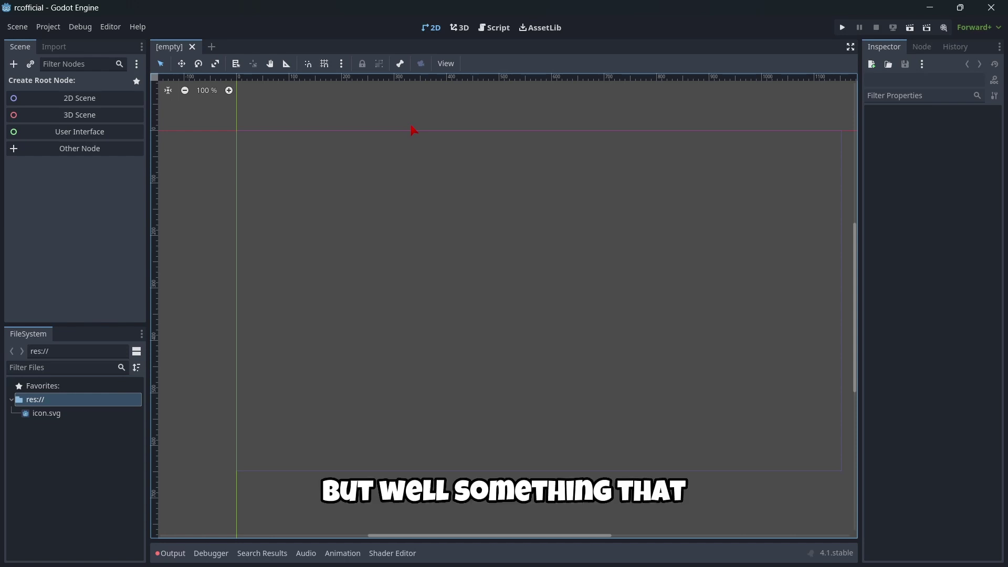
- Float the FileSystem dock, tile it on the right half beside the editor, and widen the editor
click(141, 335)
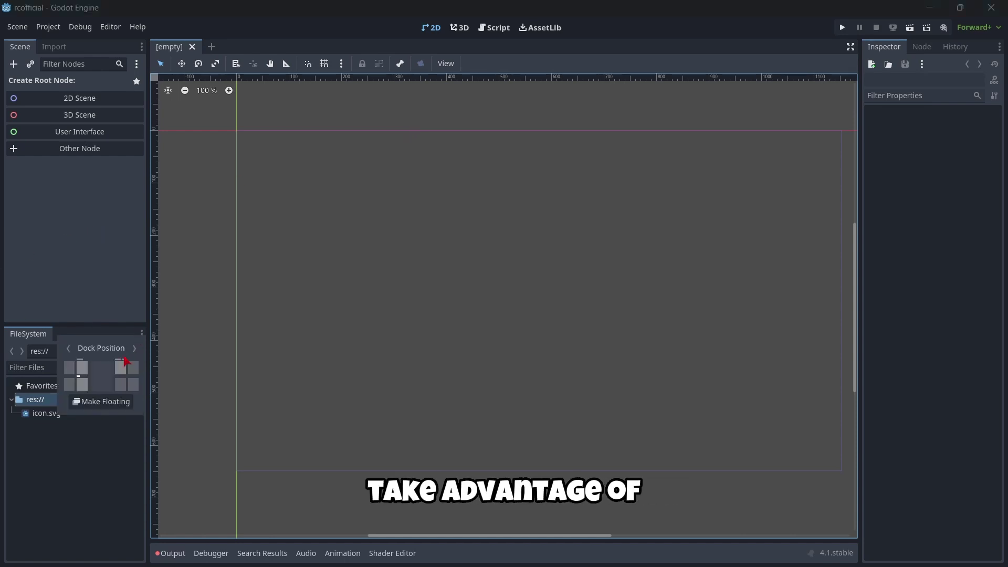
click(116, 402)
drag(56, 339, 542, 204)
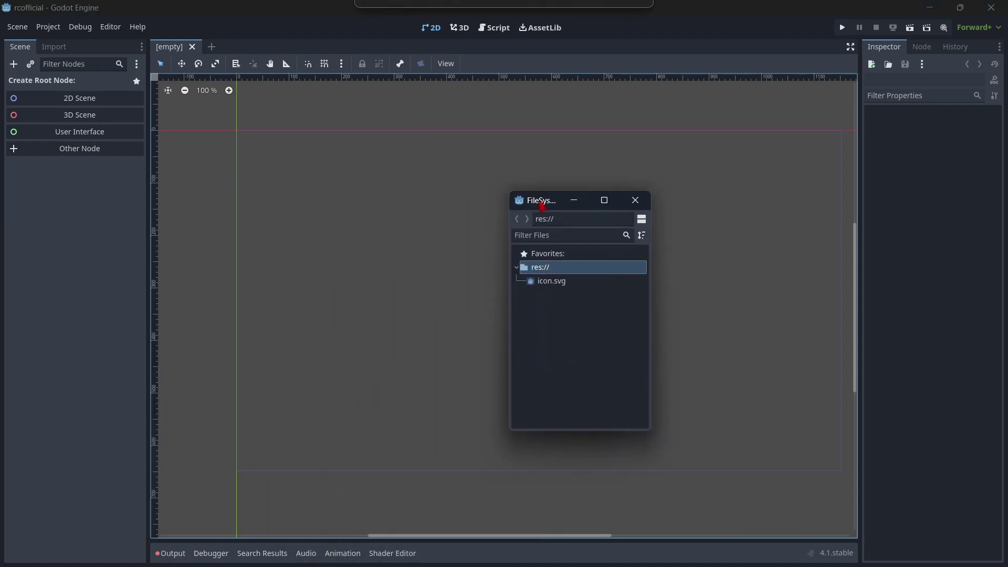
key(super+Right)
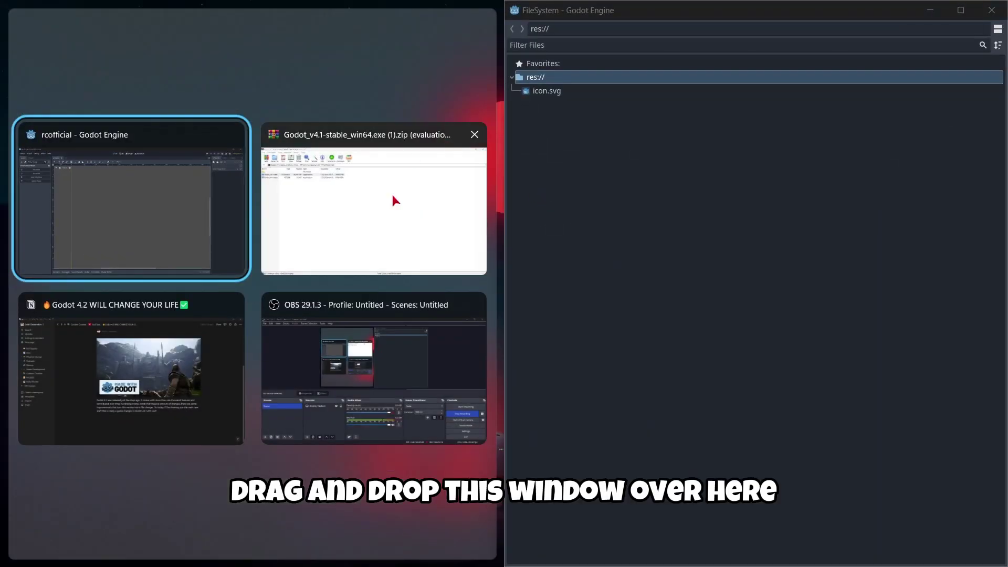
click(156, 245)
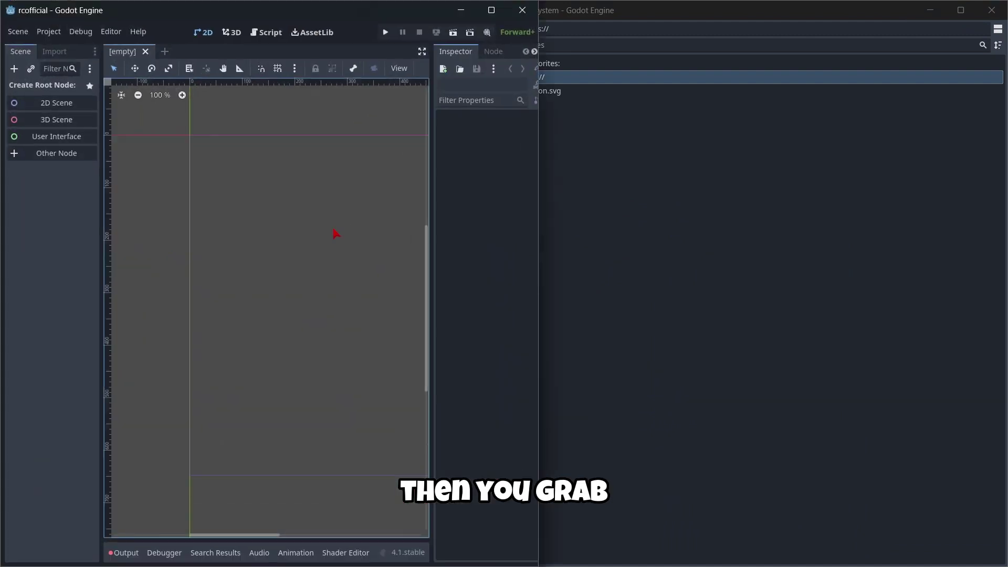
click(638, 250)
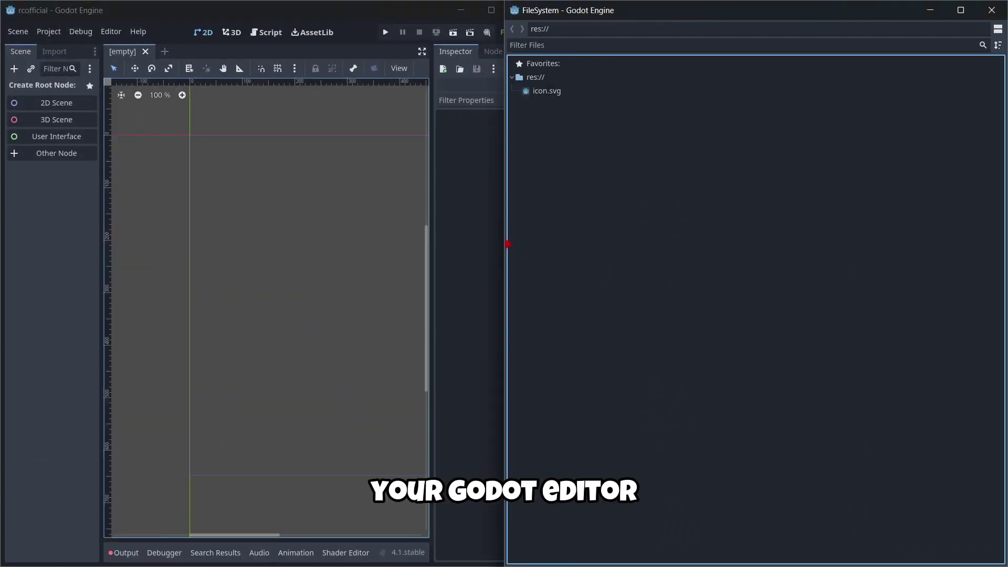
drag(509, 241, 539, 232)
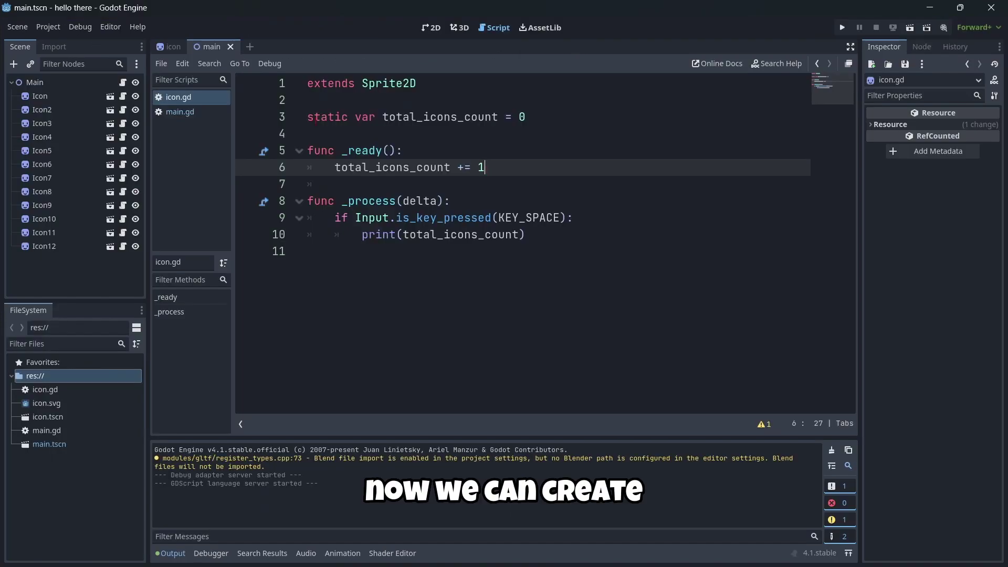
- Highlight the line 3 static variable declaration and the blog's GDScript static variables explanation
drag(307, 117, 416, 117)
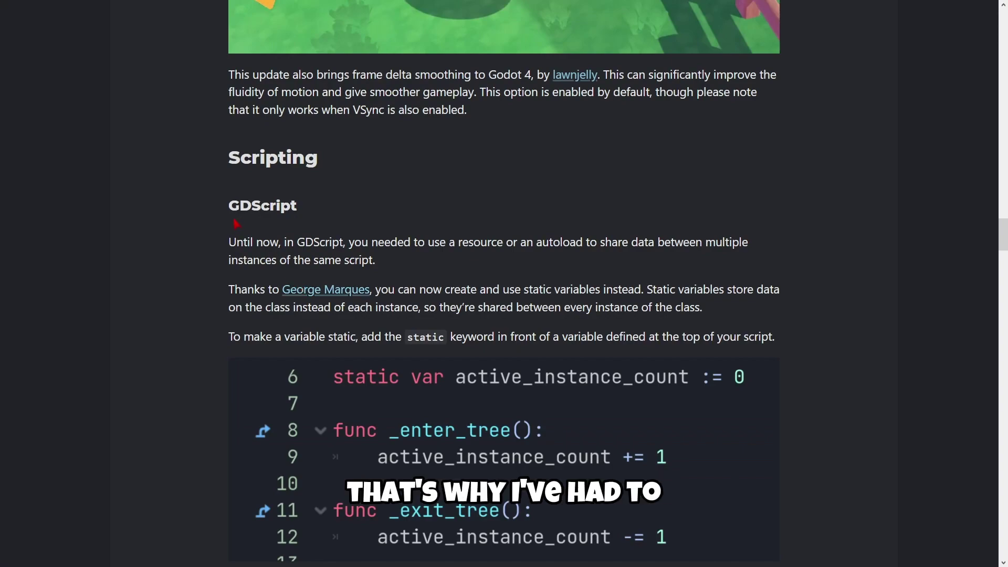
drag(229, 242, 555, 307)
click(555, 307)
- Scroll the 4.1 blog post and highlight the sentence about static variables storing data on the class
scroll(642, 301, up, 10)
scroll(642, 300, up, 20)
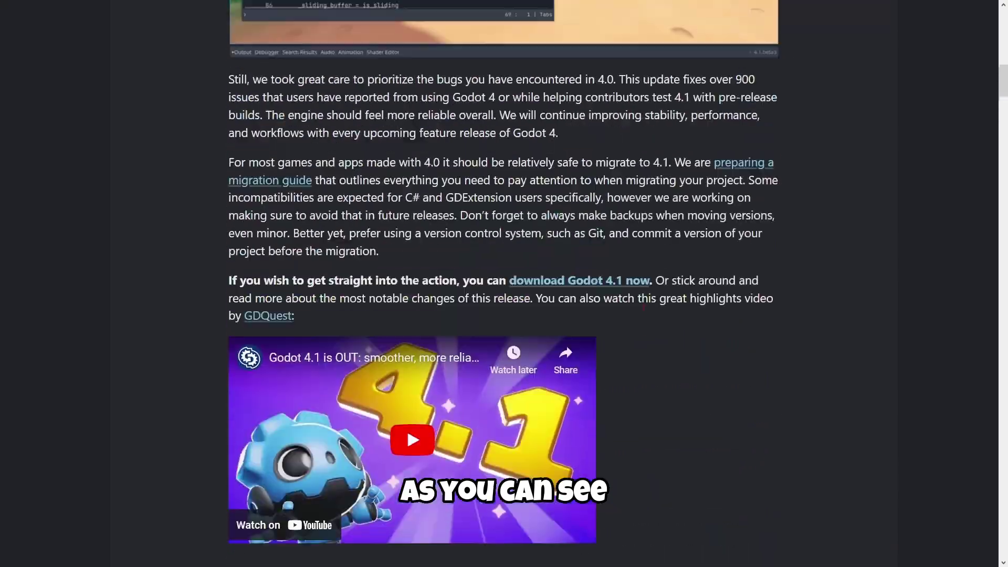
scroll(482, 258, up, 10)
scroll(482, 246, down, 20)
scroll(482, 267, down, 20)
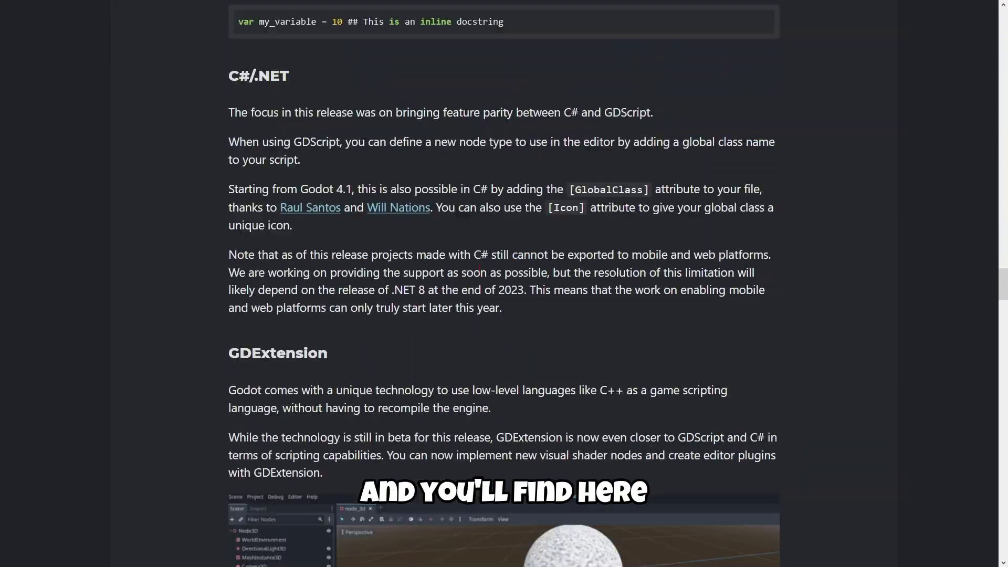
scroll(474, 268, down, 20)
scroll(466, 260, up, 20)
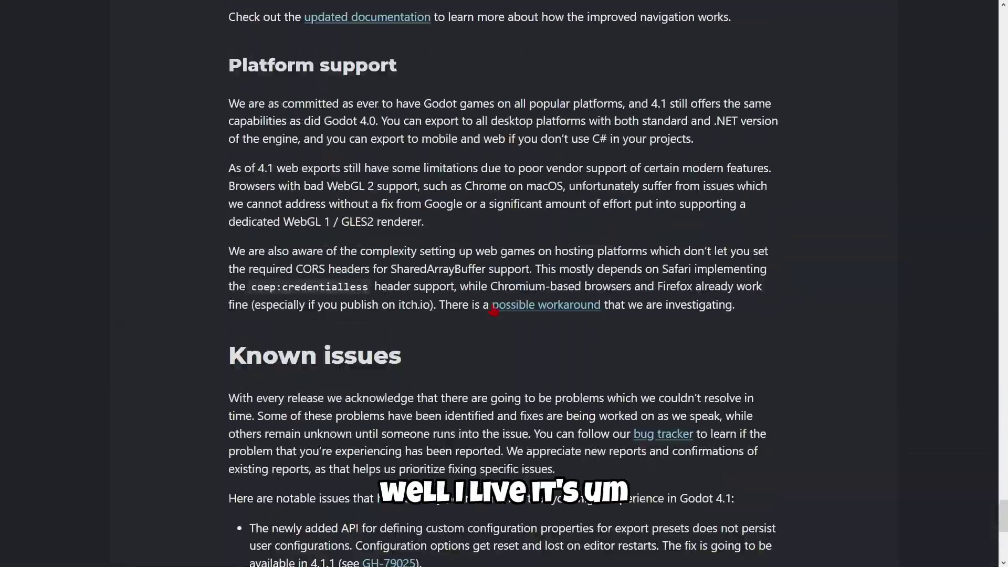
scroll(442, 351, up, 20)
scroll(442, 345, up, 9)
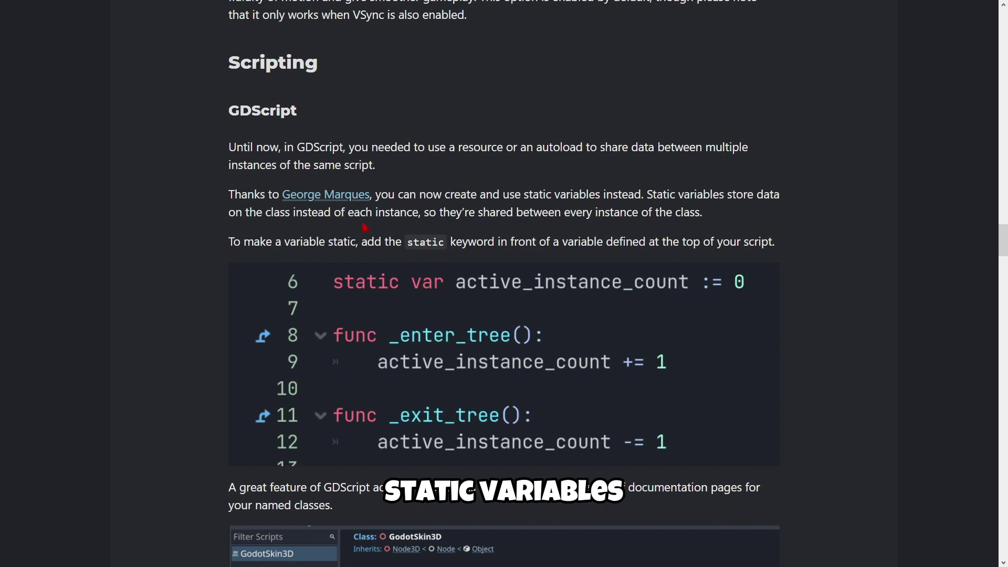
drag(647, 194, 699, 223)
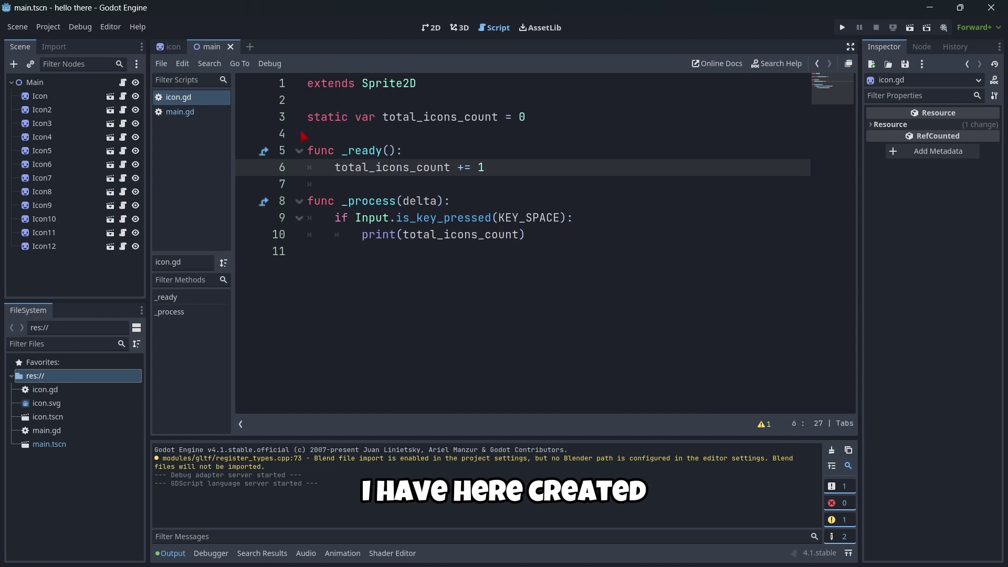
- From the 2D view, open the first Icon instance's icon.tscn and display its icon.gd script
click(431, 27)
scroll(462, 234, down, 2)
scroll(492, 213, up, 3)
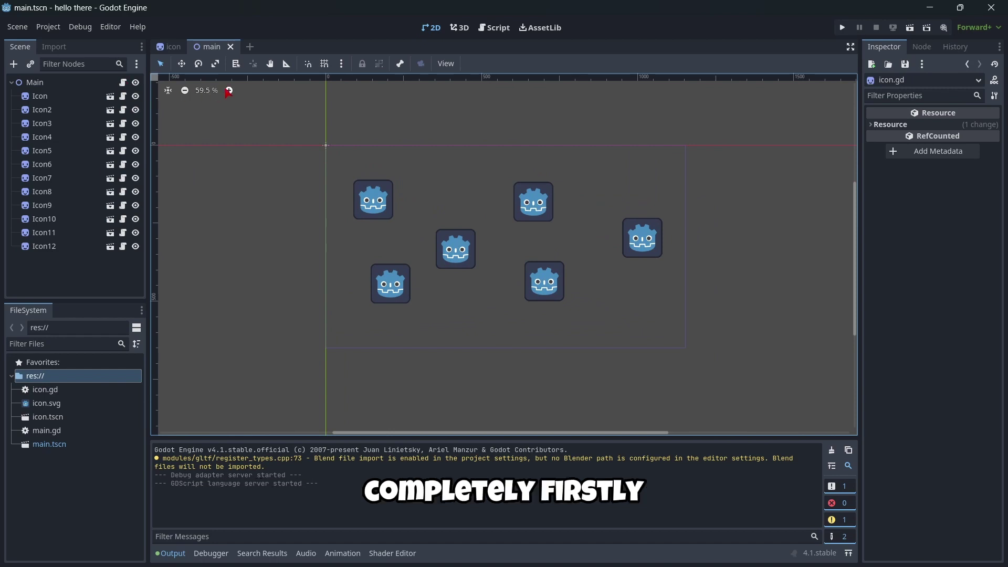
click(56, 98)
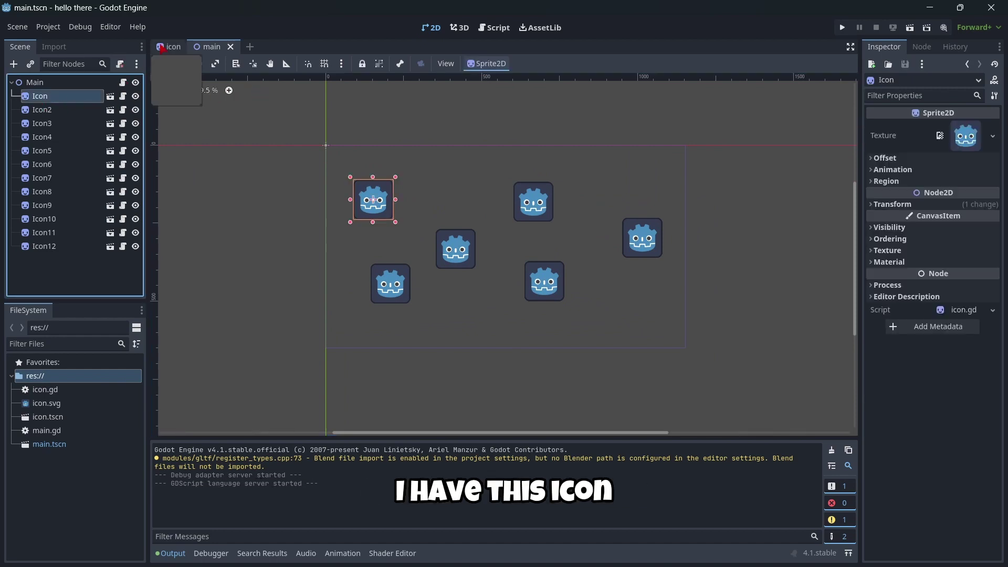
double_click(56, 99)
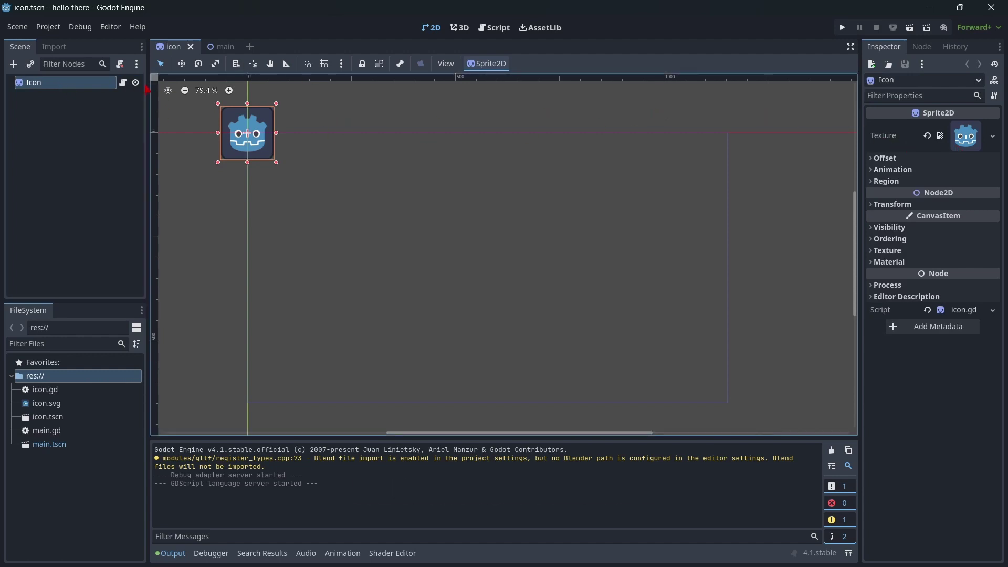
click(493, 27)
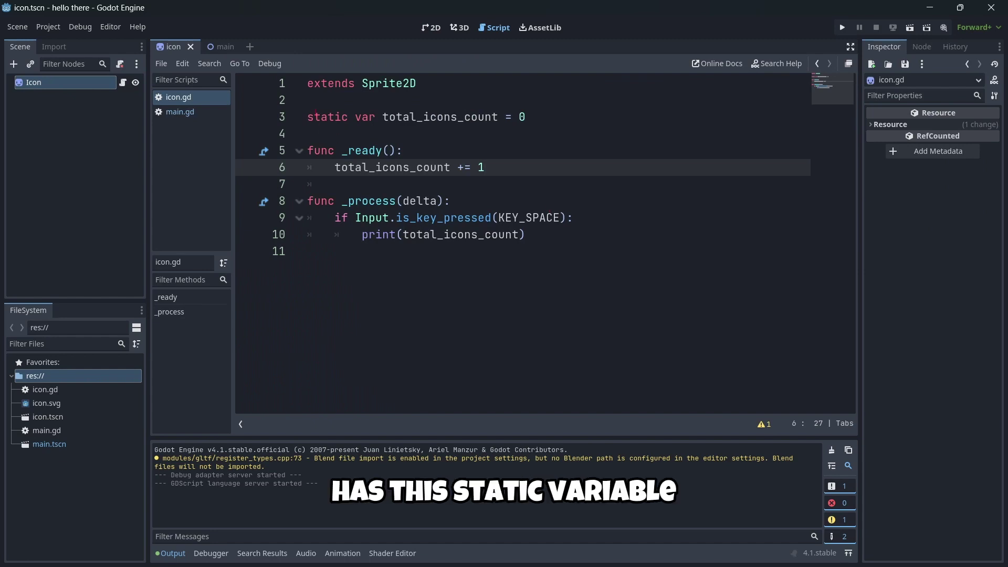
- Highlight line 3's static total_icons_count declaration, pointing out its name and initial value 0
drag(307, 116, 375, 117)
click(315, 100)
click(415, 117)
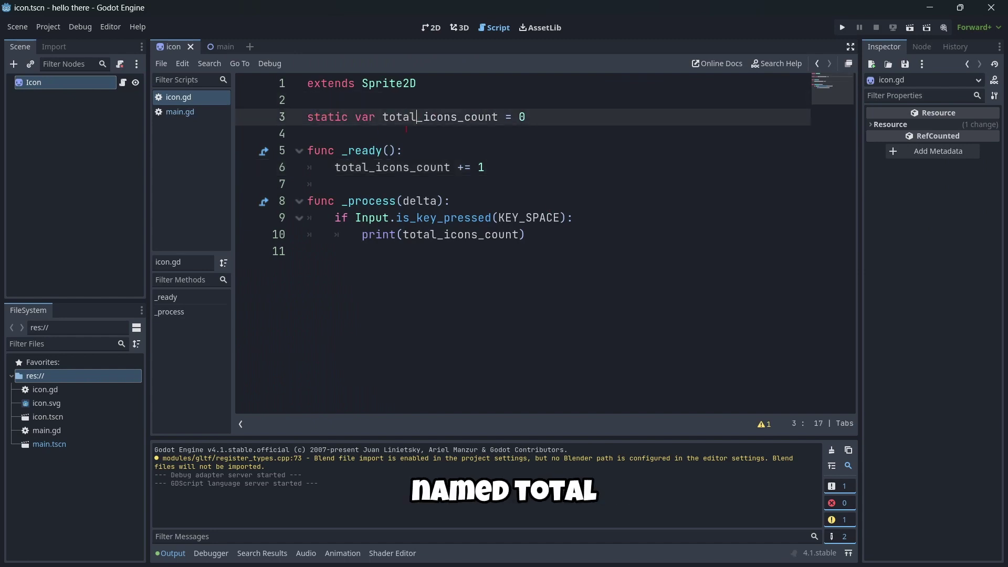
click(528, 117)
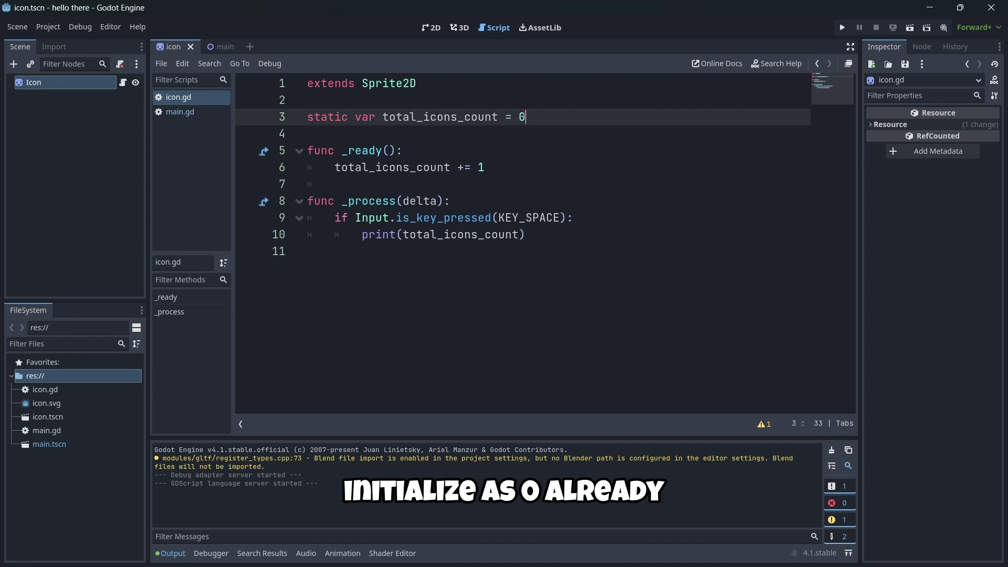
- Highlight the _ready increment total_icons_count += 1, the _process header, the Space key check, then line 3
click(493, 167)
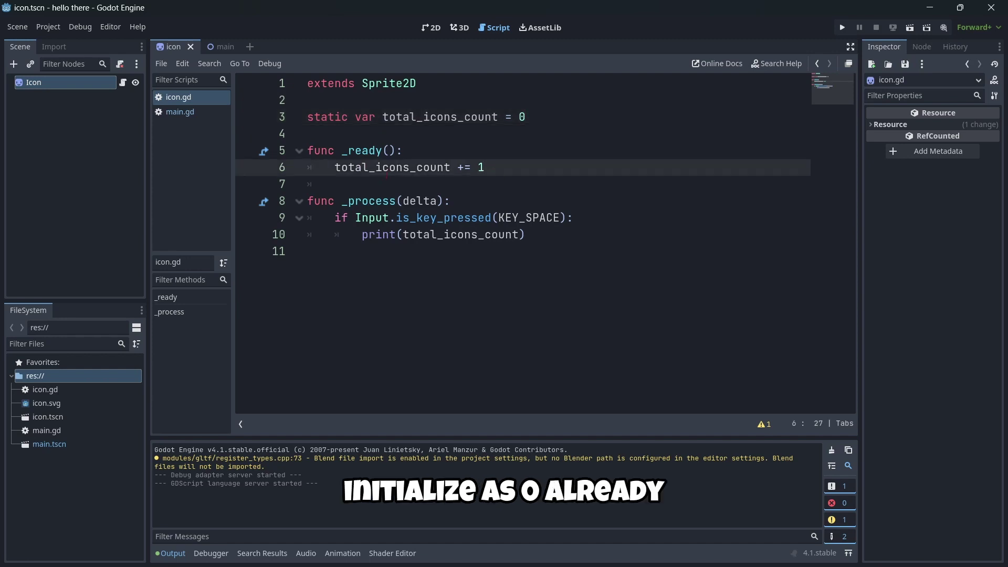
drag(341, 151, 403, 150)
drag(335, 167, 485, 167)
click(541, 234)
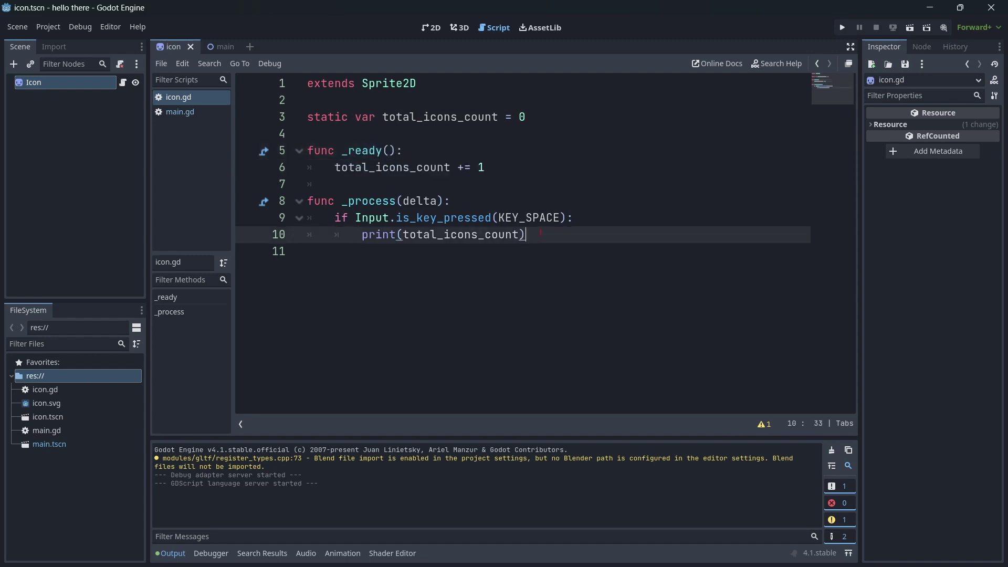
drag(307, 201, 451, 201)
click(450, 200)
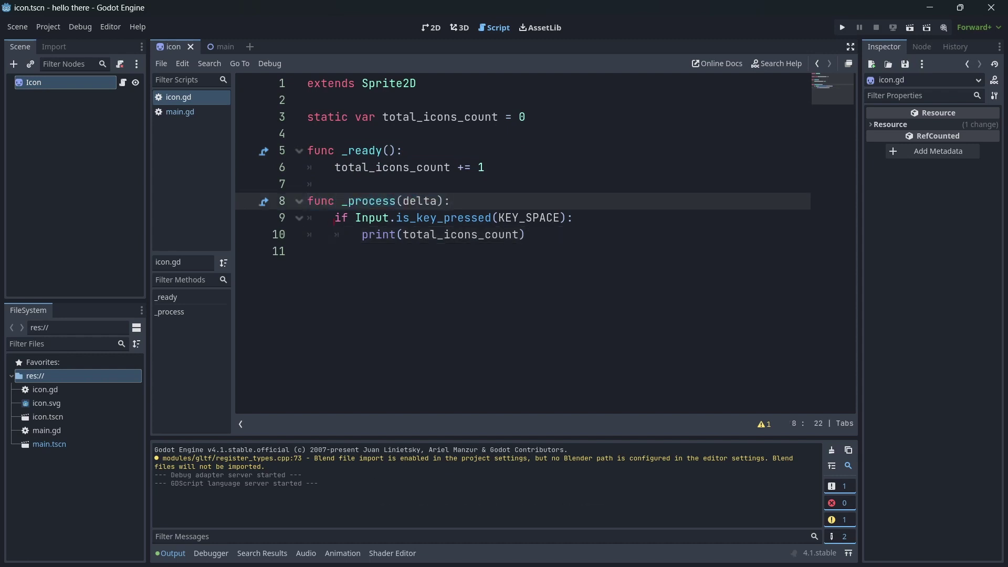
drag(335, 217, 361, 234)
click(540, 217)
drag(307, 116, 512, 116)
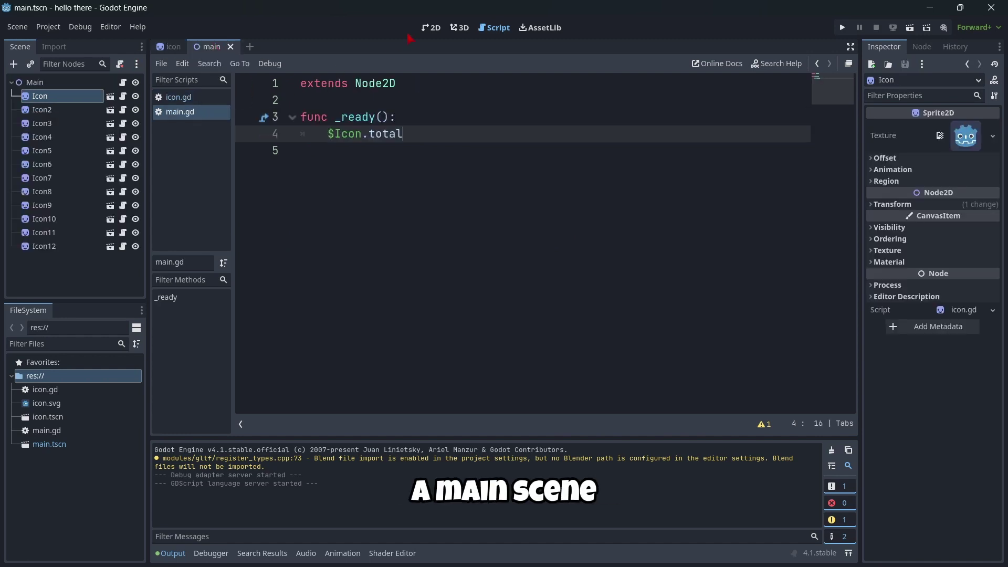
- Return to the main scene's 2D view and inspect the Icon instances and their source icon scene
click(429, 29)
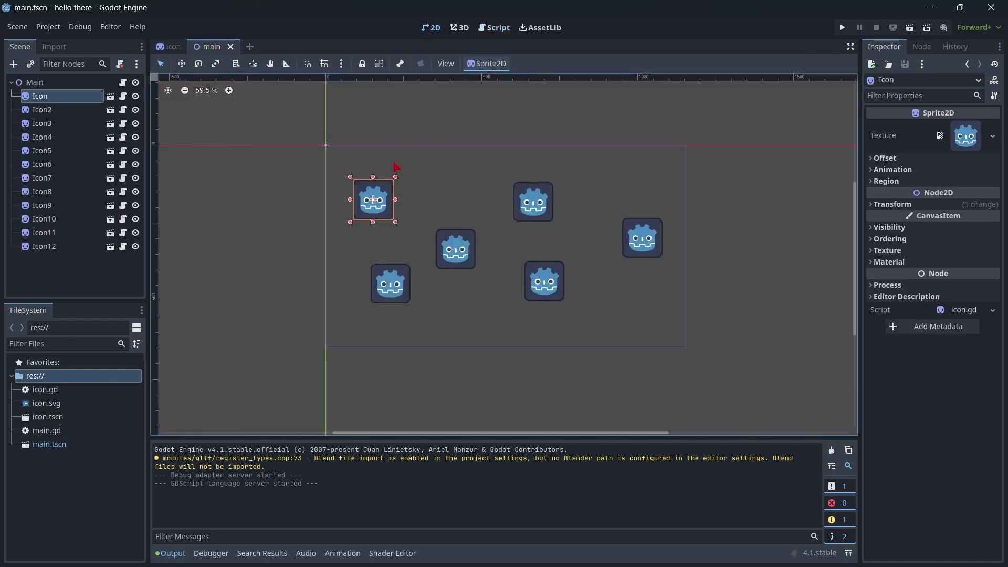
click(35, 84)
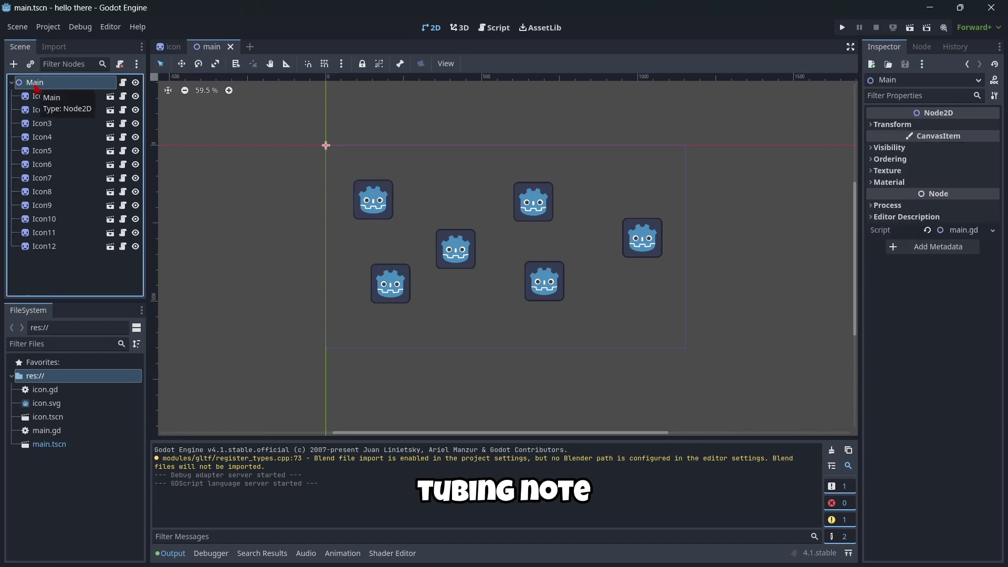
click(51, 97)
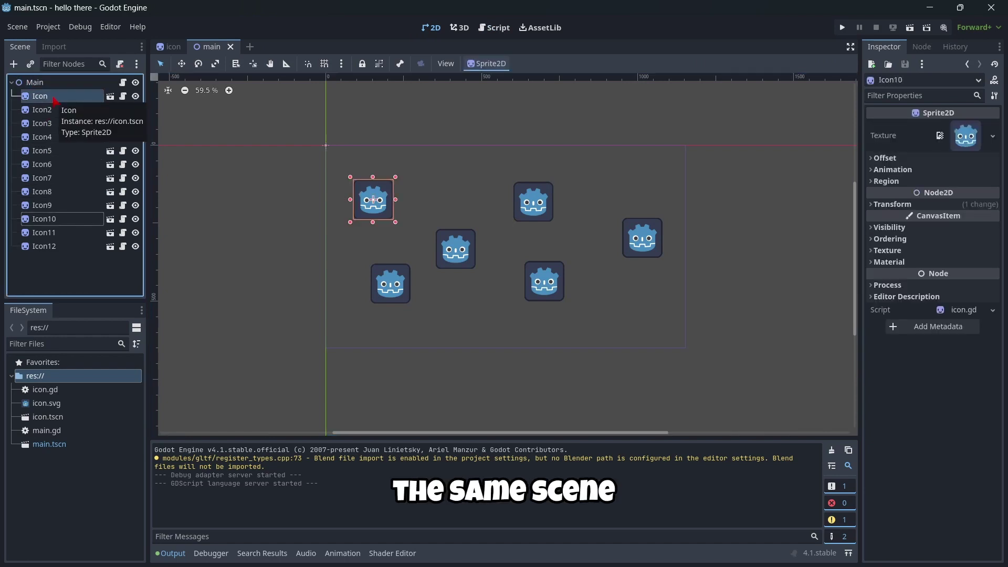
click(167, 47)
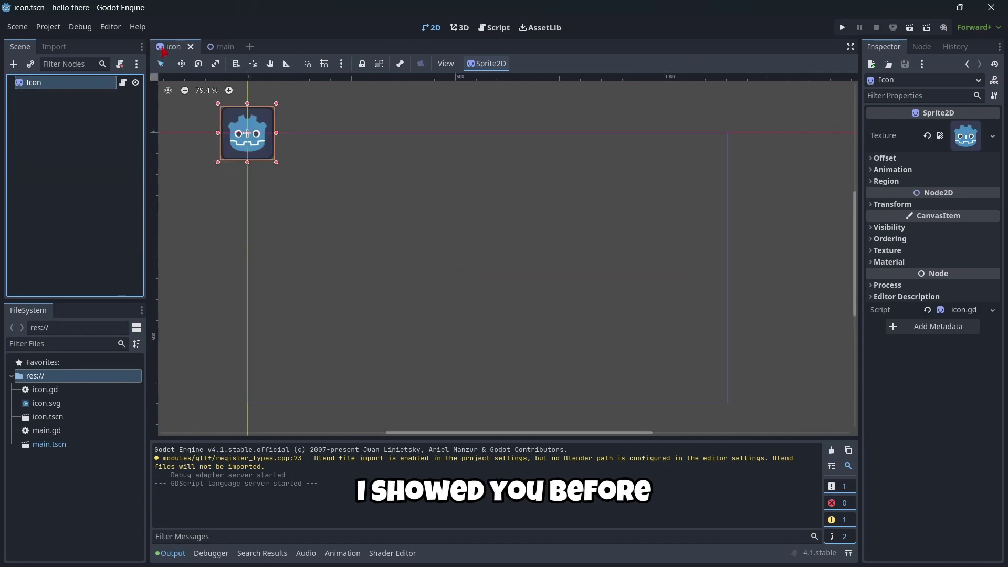
click(219, 47)
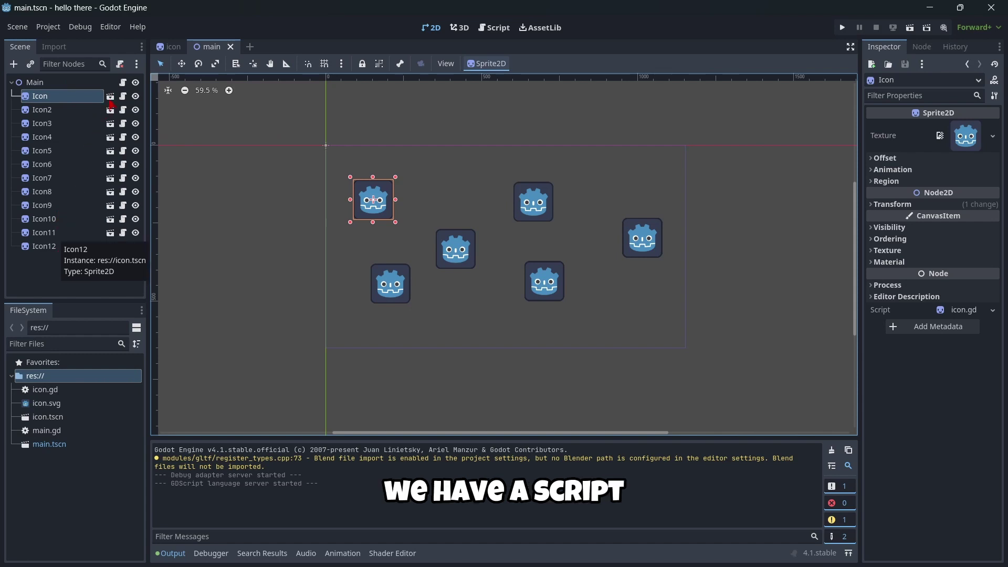
- Open icon.gd and highlight total_icons_count, its += 1 increment in _ready, and the word static
click(125, 98)
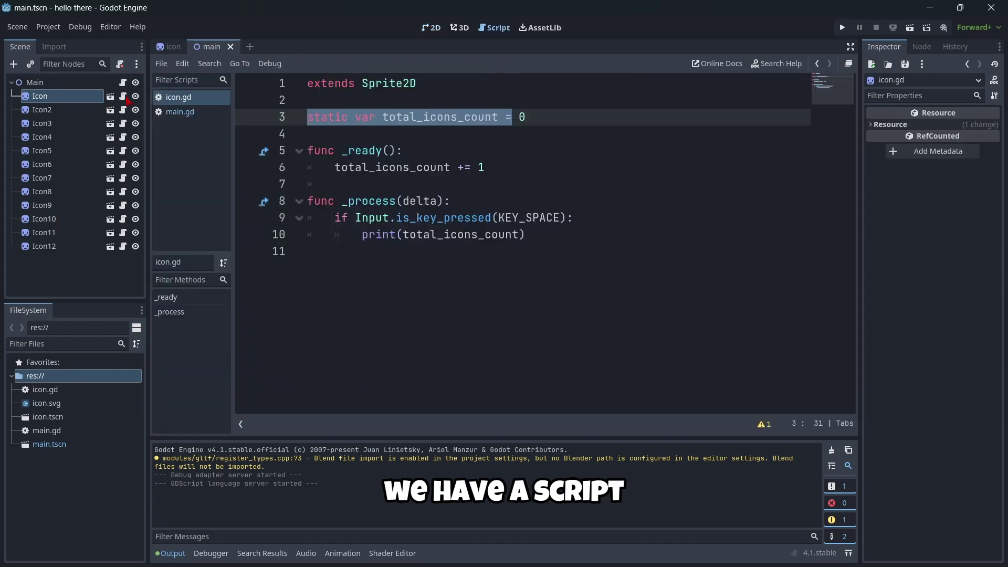
click(501, 169)
click(382, 117)
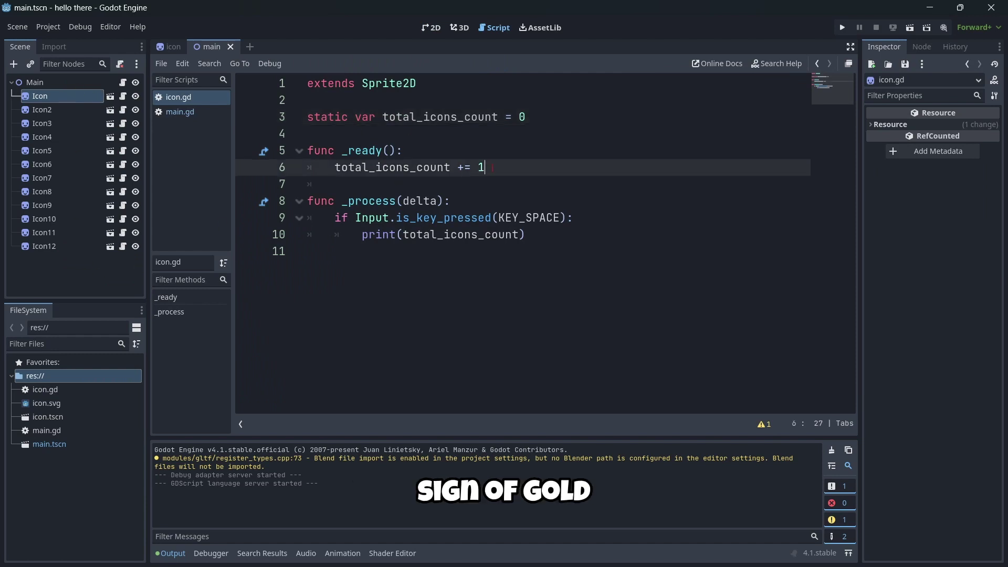
drag(486, 167, 335, 167)
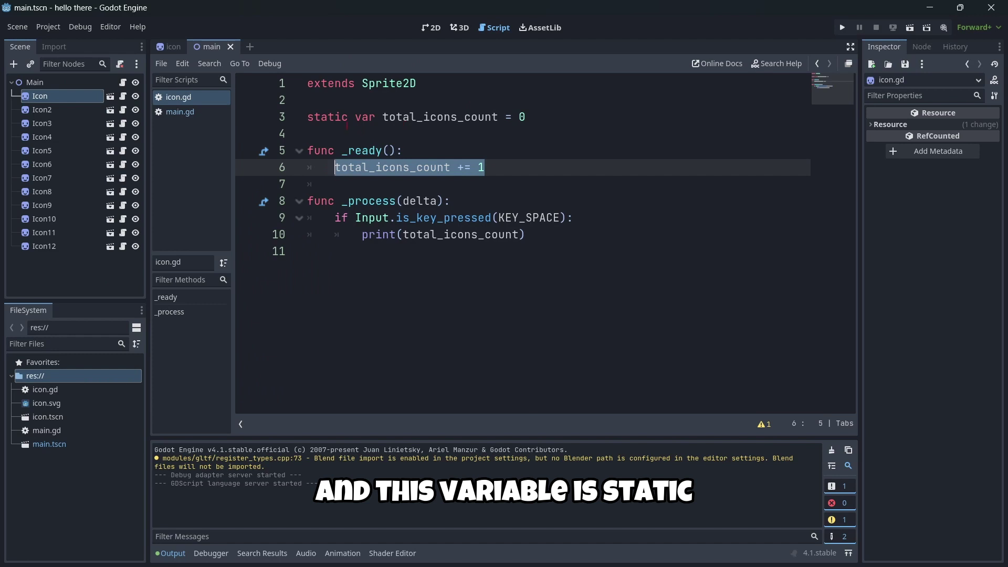
click(346, 117)
double_click(325, 116)
click(315, 133)
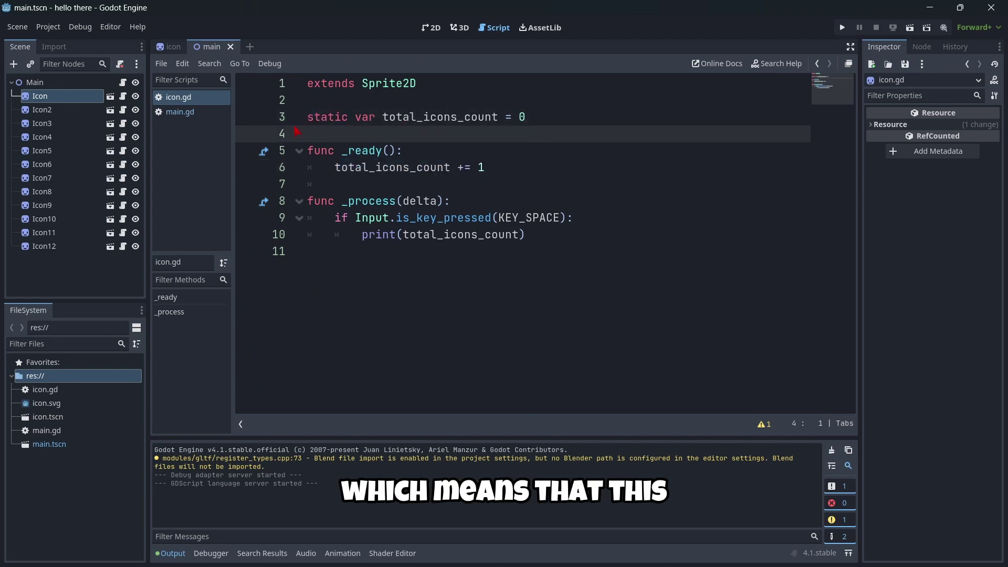
- Step through Icon2 to Icon6 while highlighting total_icons_count = 0 and the += 1 increment
click(64, 110)
key(Down)
key(Down)
key(Down)
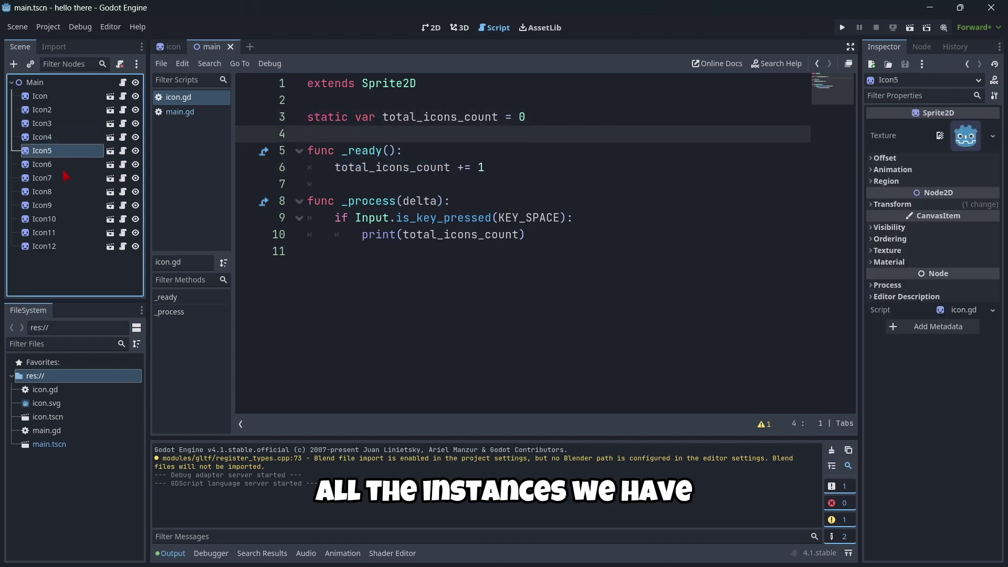
key(Down)
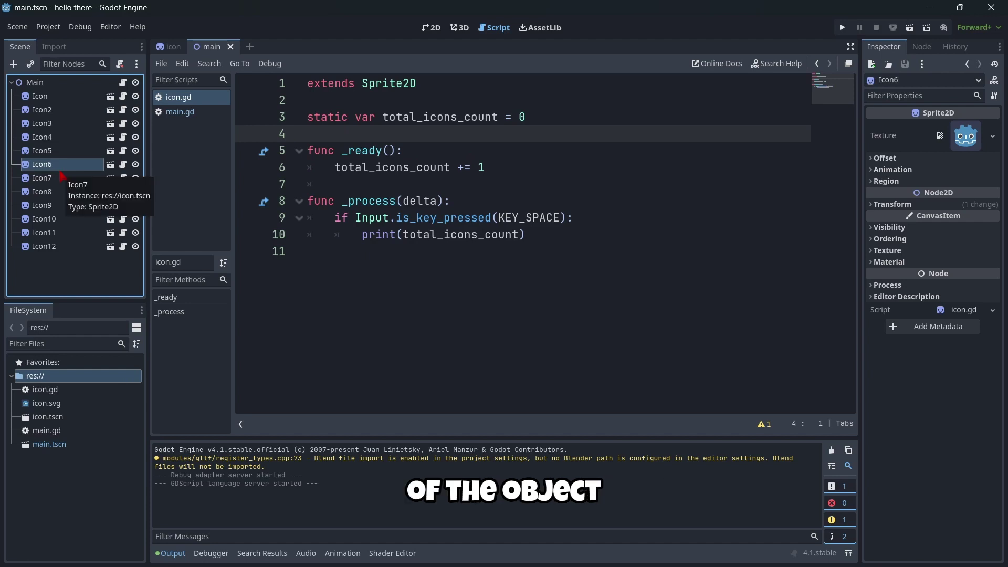
drag(383, 116, 525, 117)
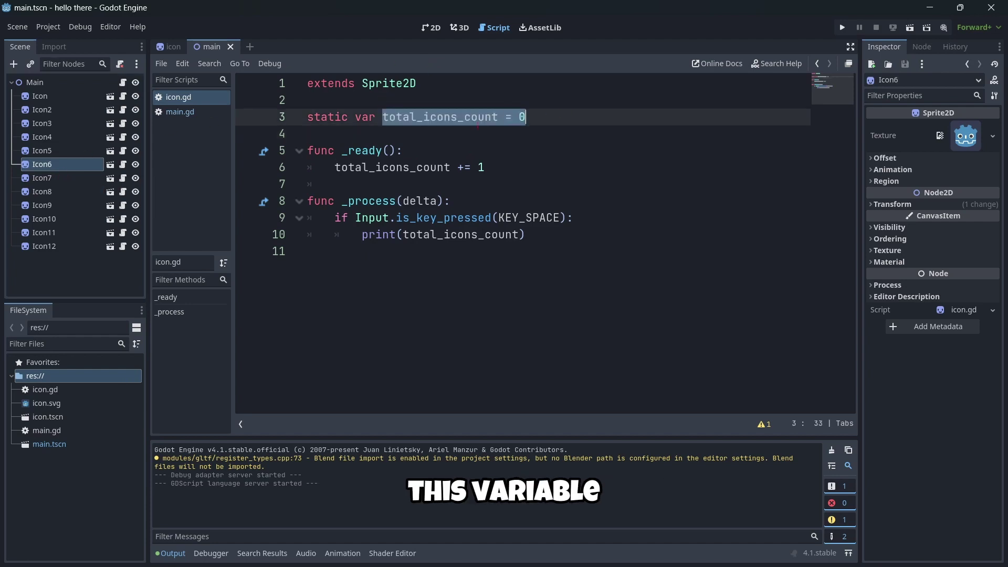
click(54, 109)
click(57, 123)
click(57, 137)
click(59, 151)
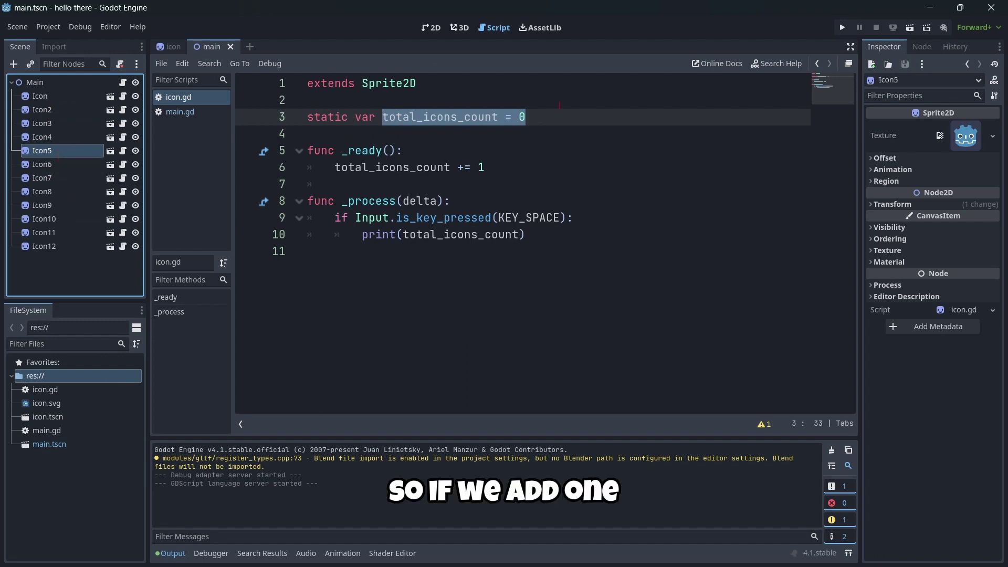
drag(484, 167, 335, 167)
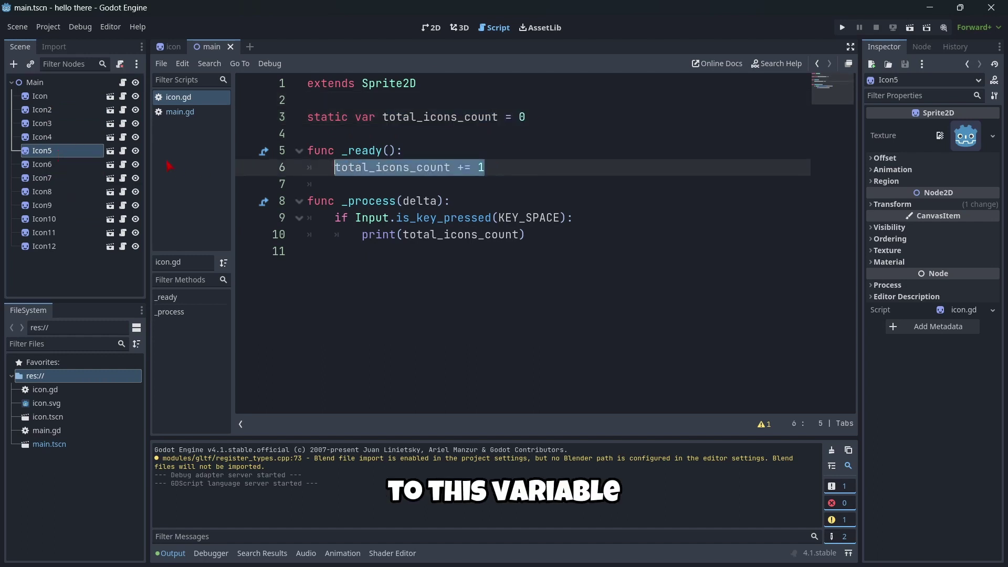
- Select Icon through Icon12 and highlight the print(total_icons_count) call
click(60, 96)
click(59, 109)
click(57, 123)
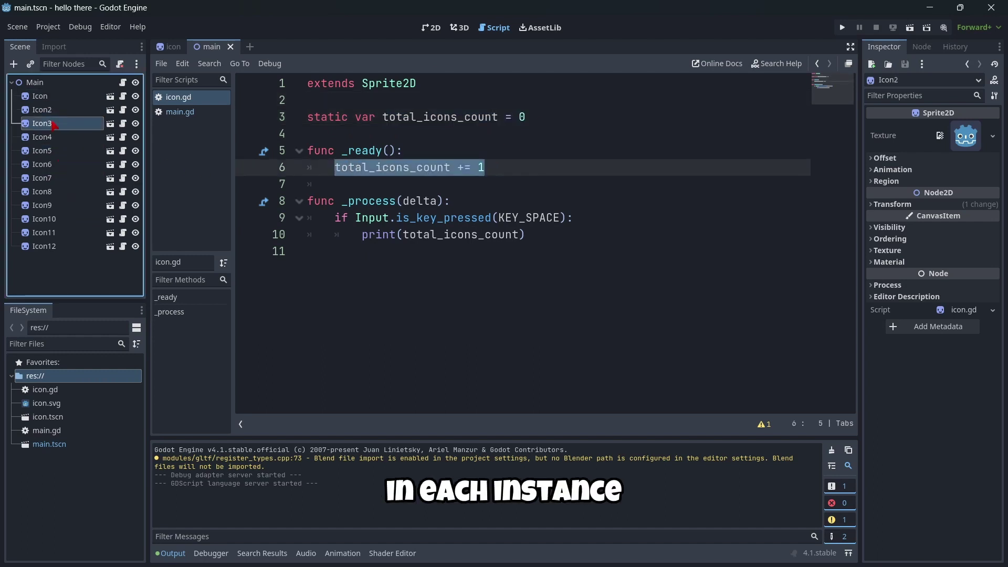
click(52, 247)
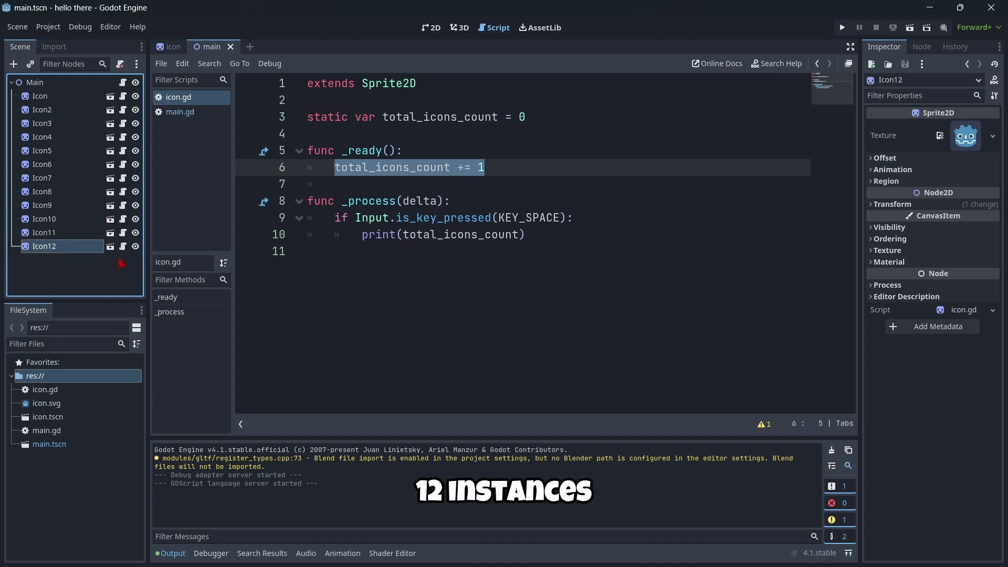
click(532, 235)
drag(532, 235, 362, 235)
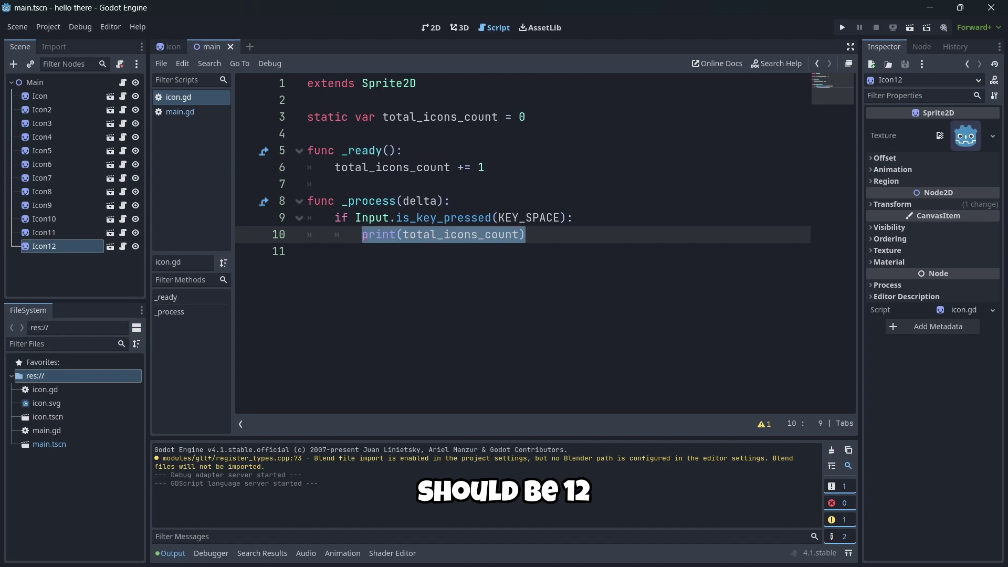
- Try running, then delete the broken _ready function on lines 3–4 of main.gd
click(841, 28)
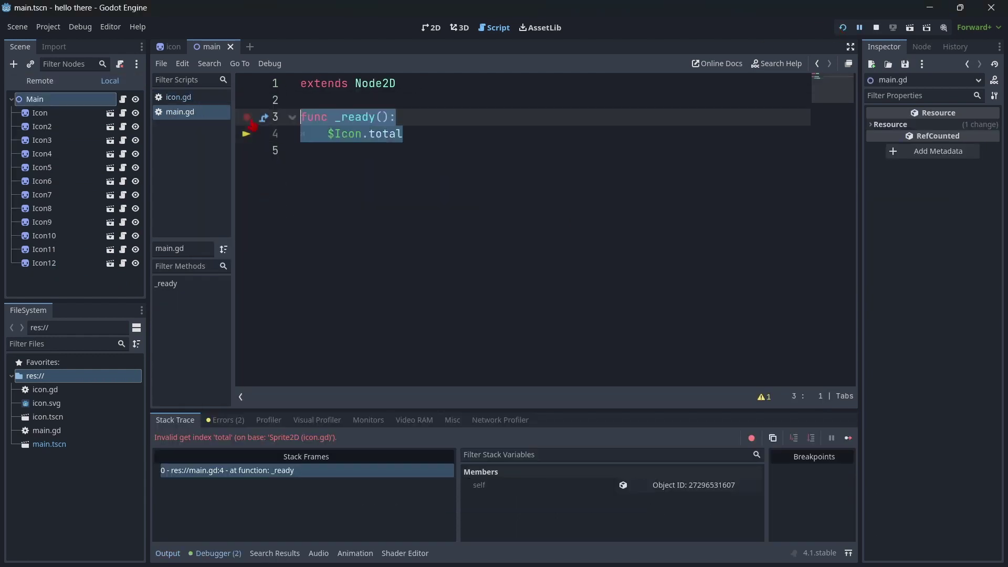
click(426, 137)
drag(426, 137, 301, 117)
key(BackSpace)
key(BackSpace)
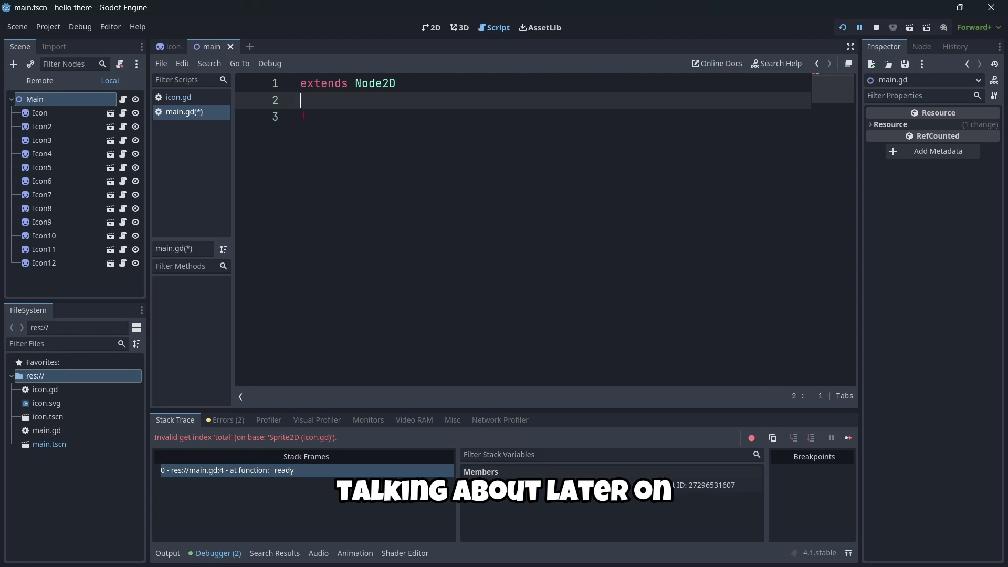
- Run the game, press Space to print the shared count 12, and stop it
click(843, 28)
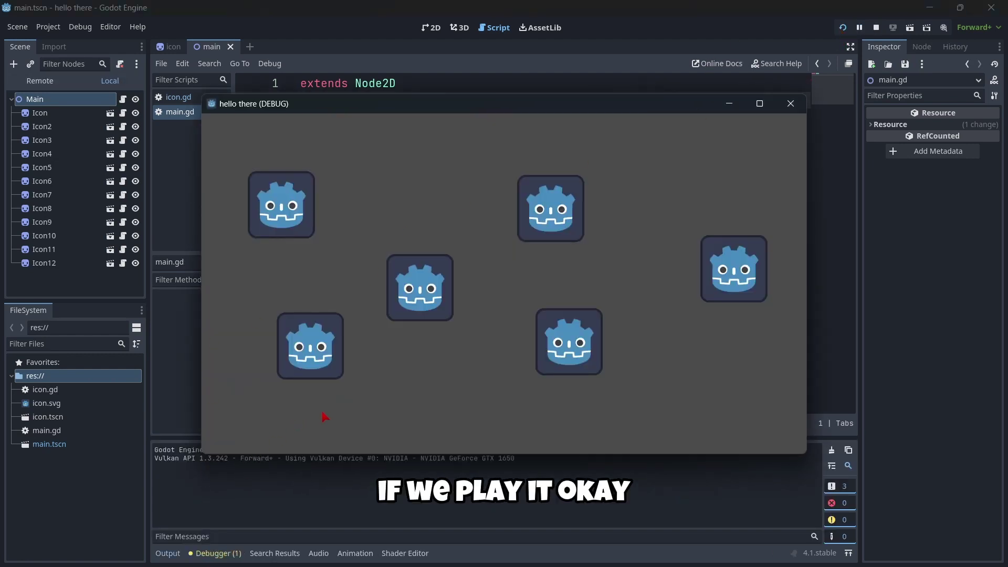
key(space)
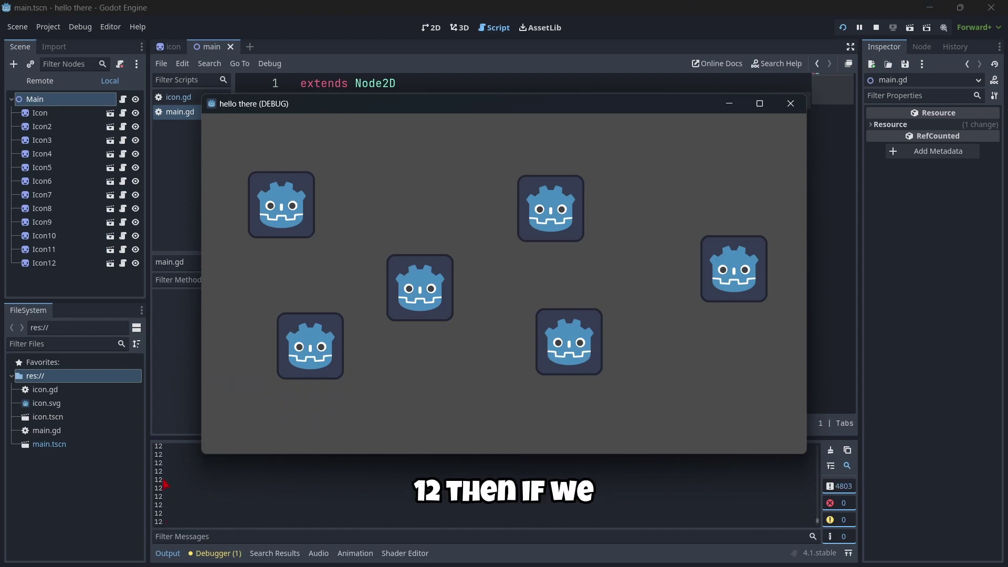
key(F8)
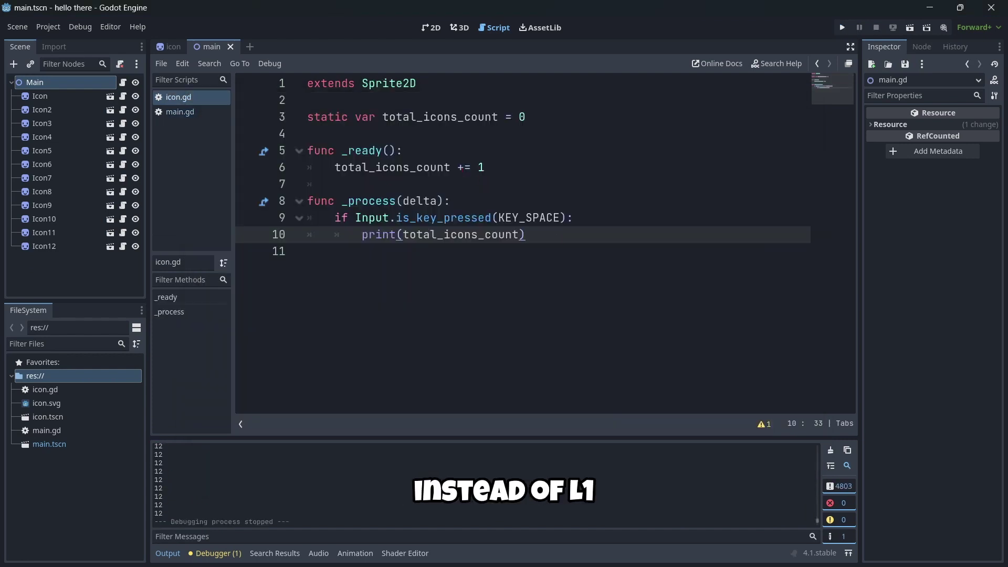
- Change line 6 to total_icons_count -= 1, run the game to see −12, and stop it
drag(457, 168, 486, 169)
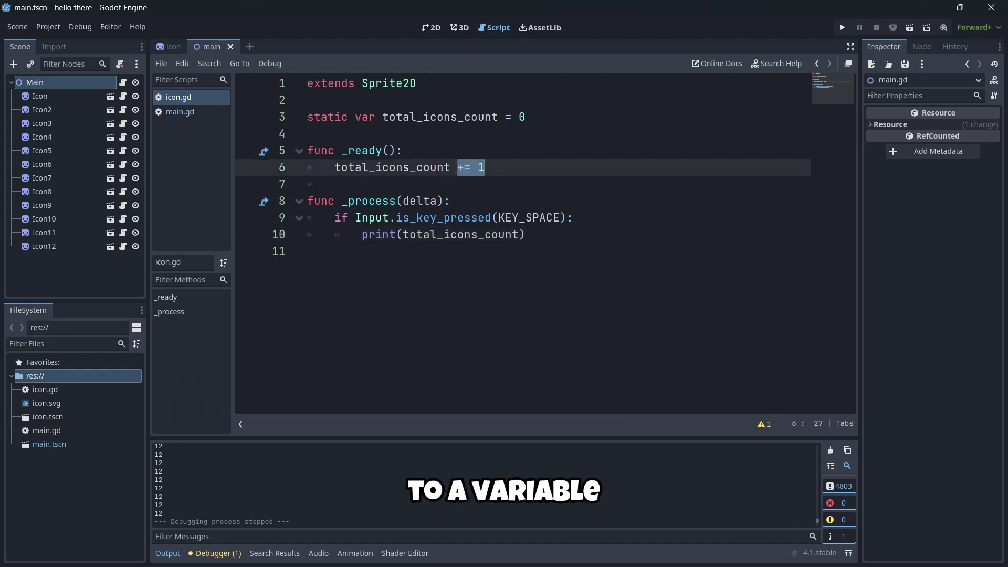
drag(457, 168, 464, 168)
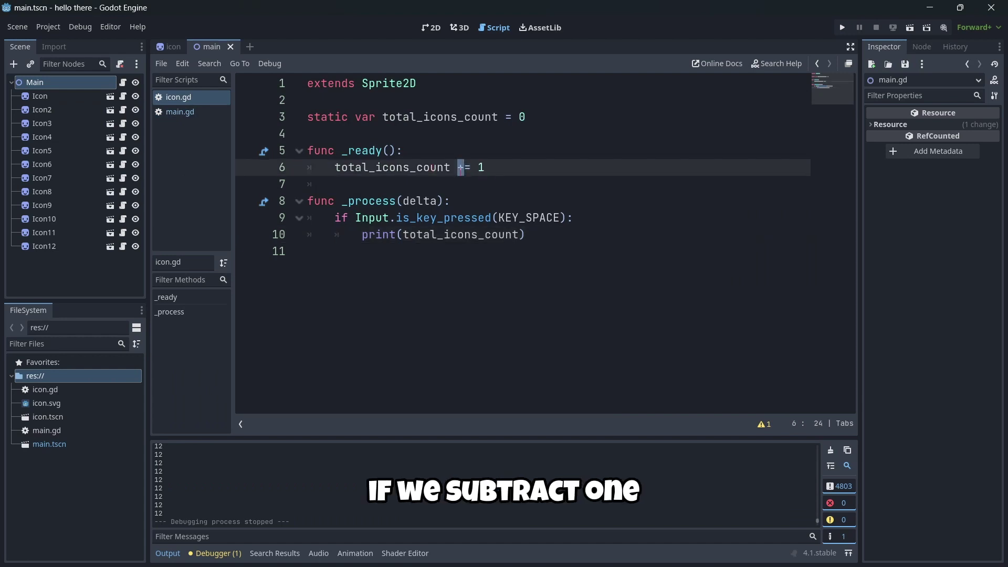
text(-)
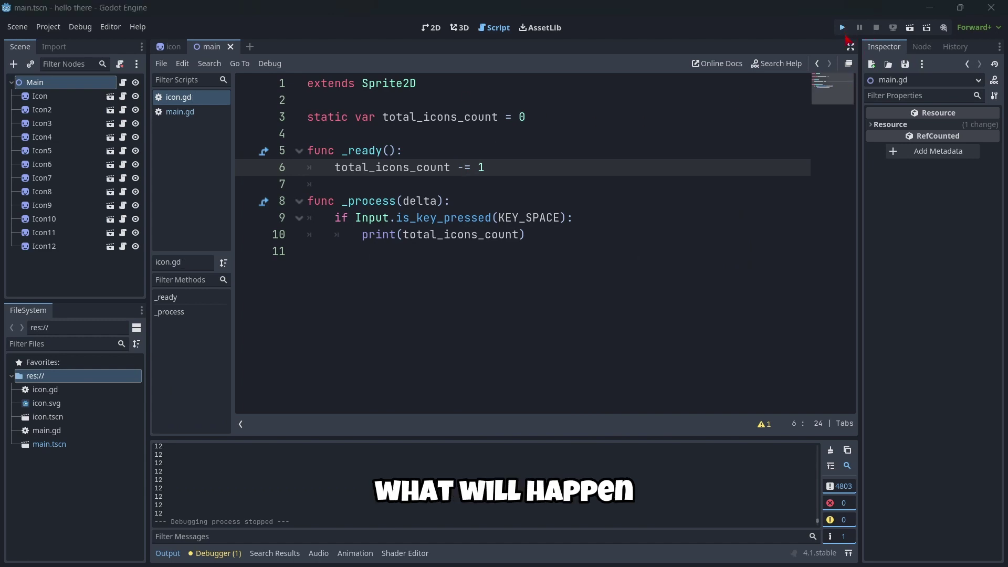
click(842, 28)
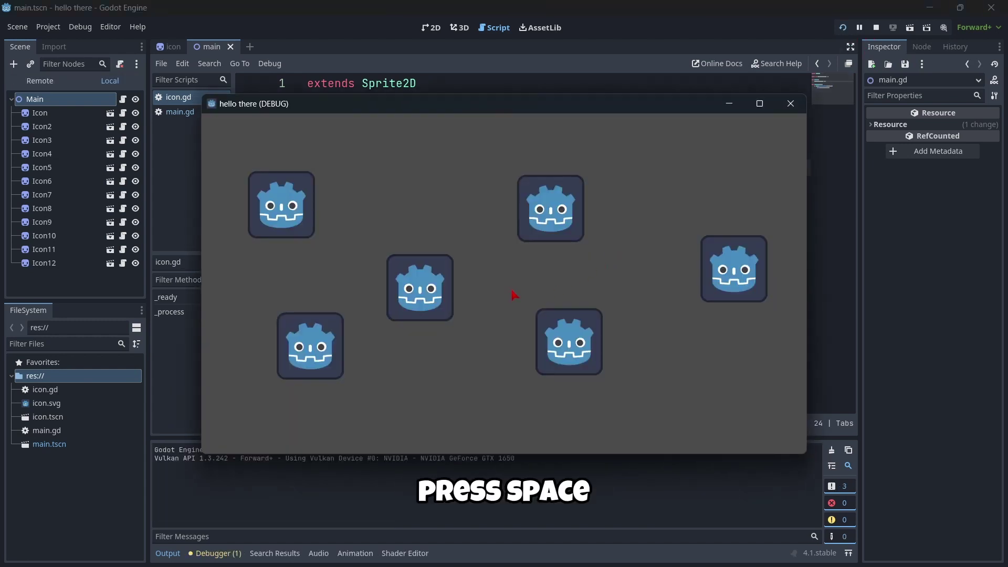
click(173, 492)
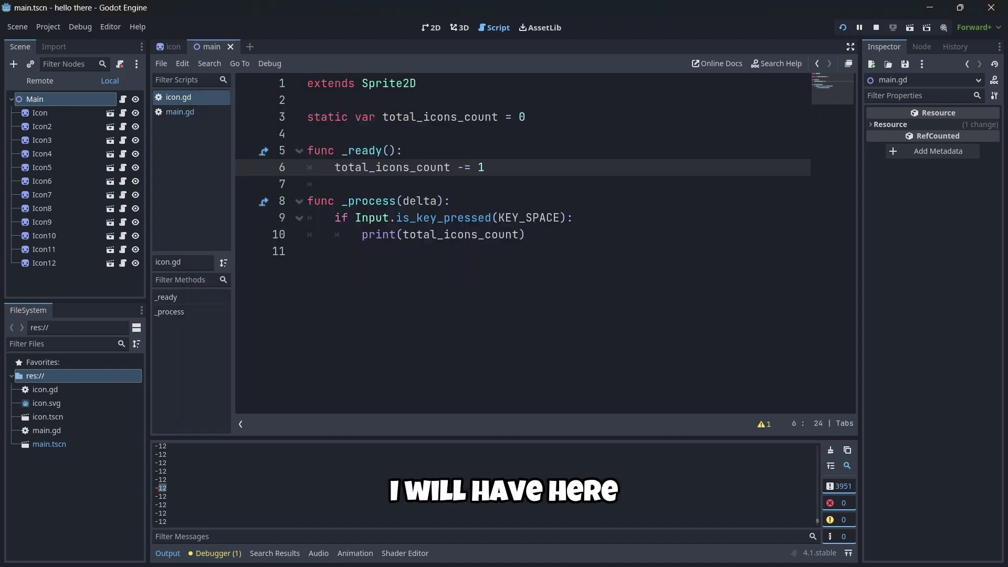
key(F8)
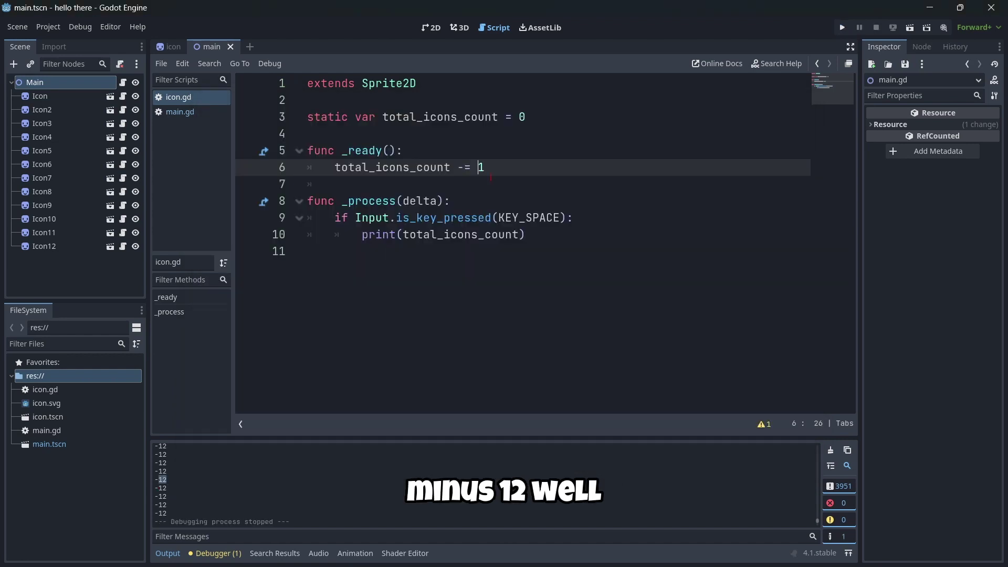
- Change line 6 to += 5, run the game and press Space to print 60
double_click(461, 167)
text(+)
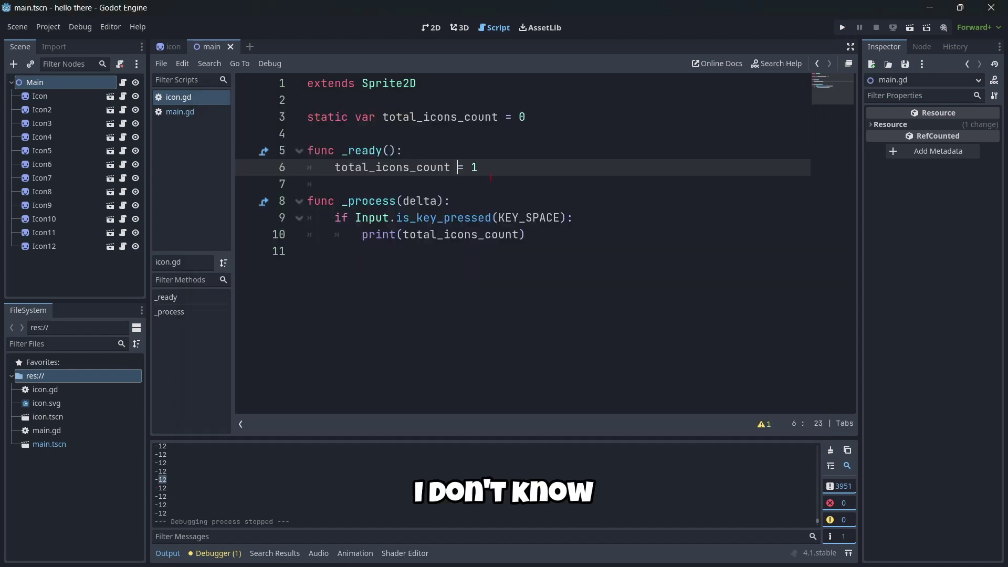
key(End)
key(shift+Left)
text(5)
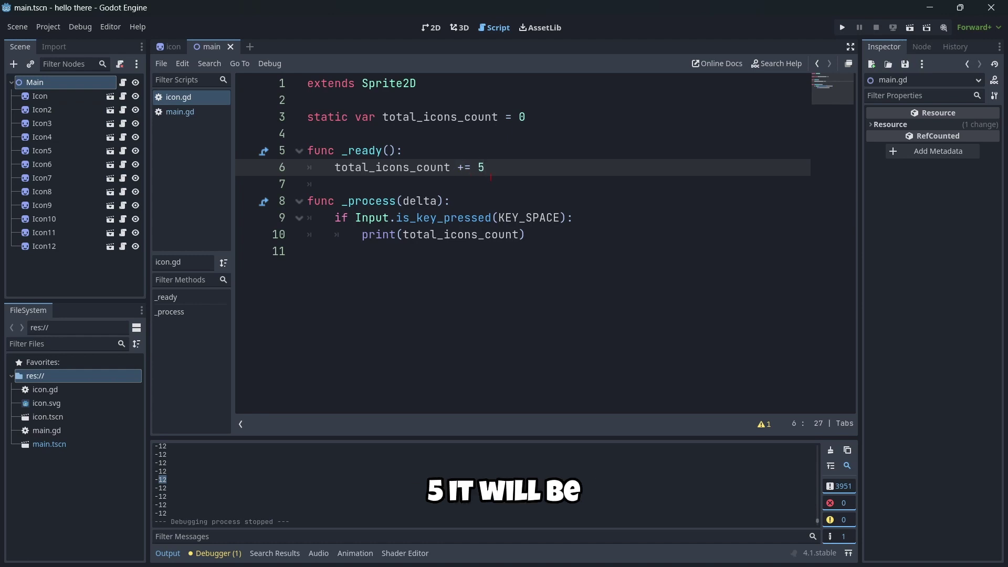
key(shift+Left)
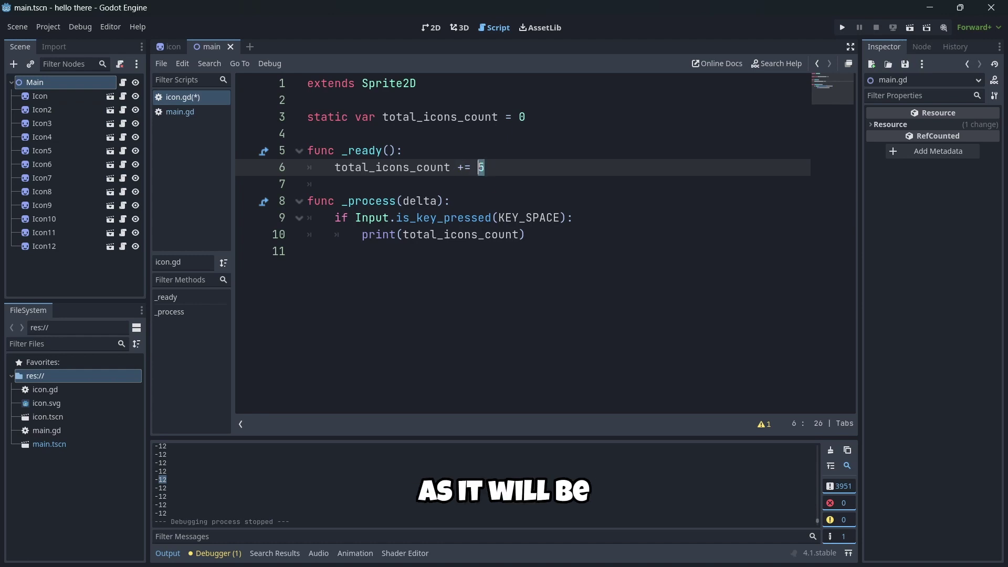
click(843, 27)
key(space)
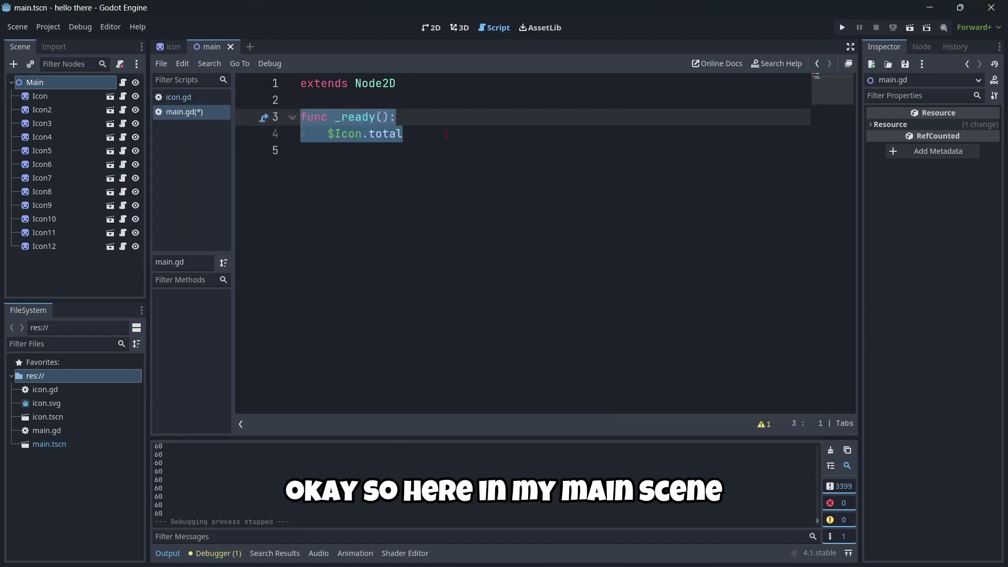
- Compare main.gd's $Icon.total line with icon.gd's static total_icons_count declaration
click(446, 134)
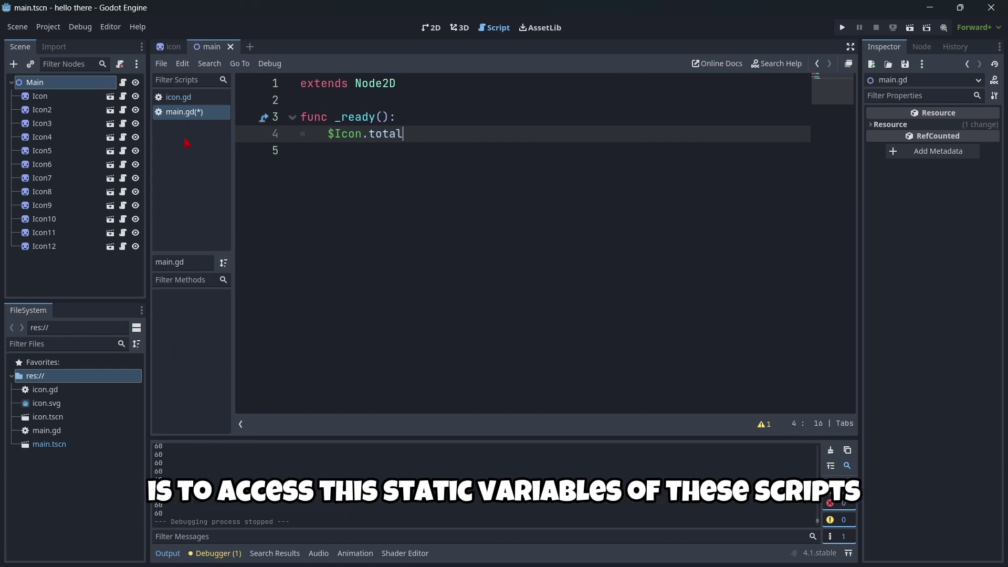
click(179, 97)
drag(321, 116, 441, 102)
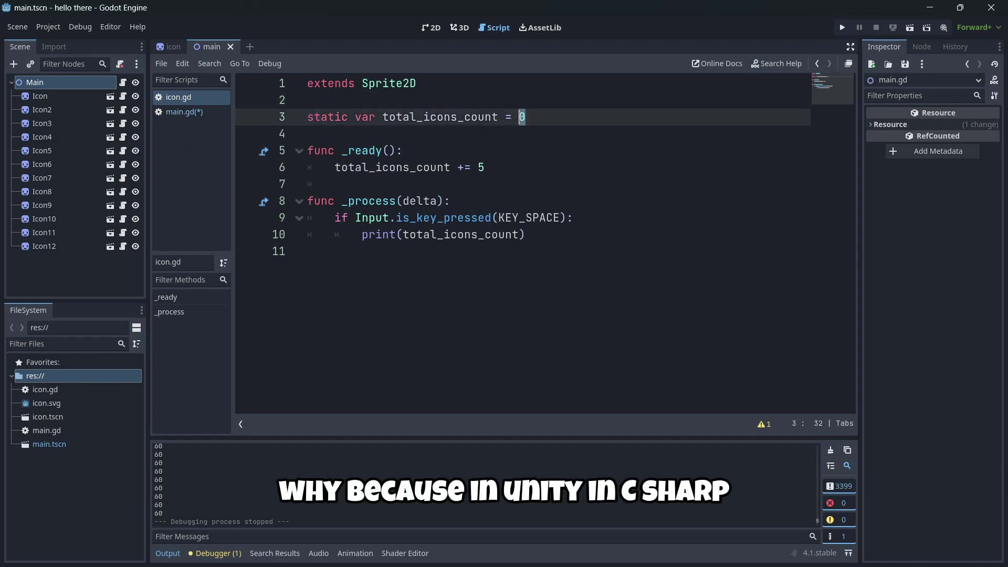
double_click(327, 117)
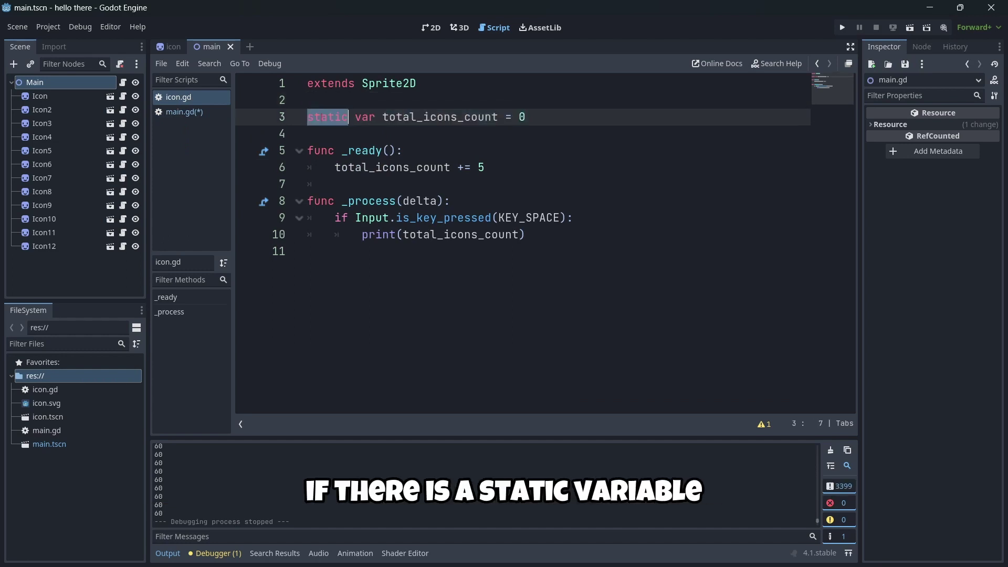
click(194, 112)
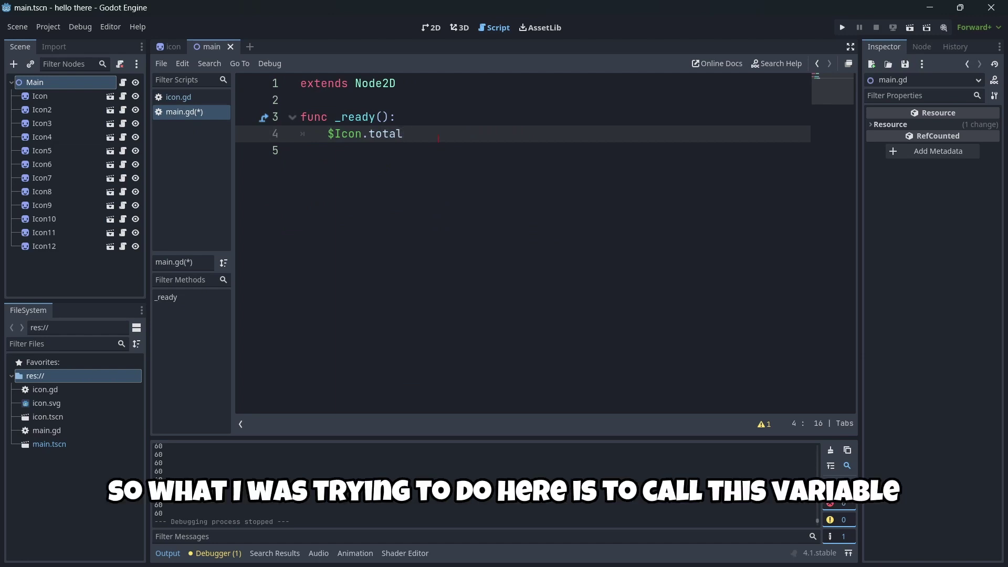
key(shift+Left)
key(shift+Left)
key(shift+Left)
key(shift+Left)
click(426, 132)
key(alt+Left)
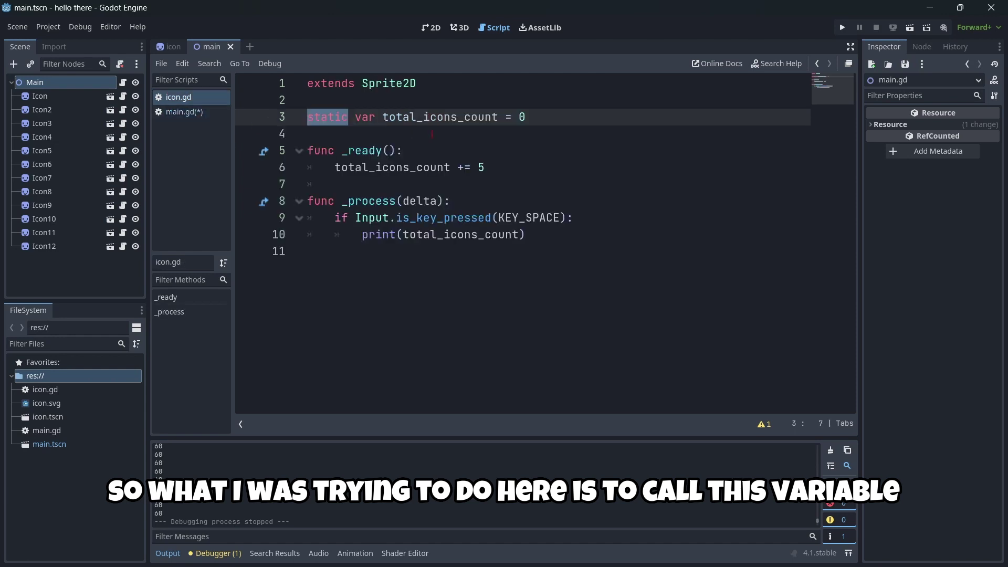
click(184, 112)
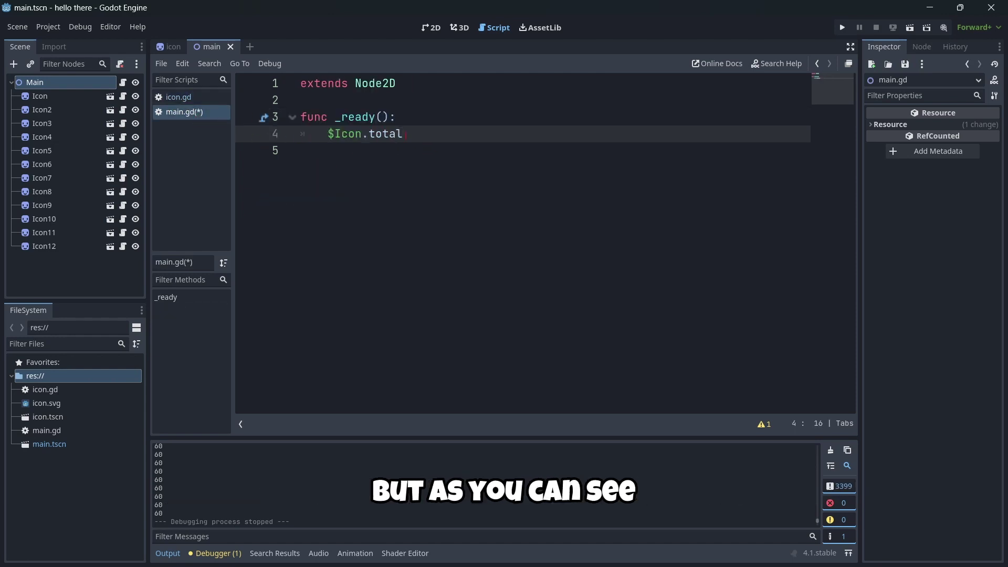
- Try completing $Icon.total_icon and total_ic in main.gd, then remove the _ready function
text(_)
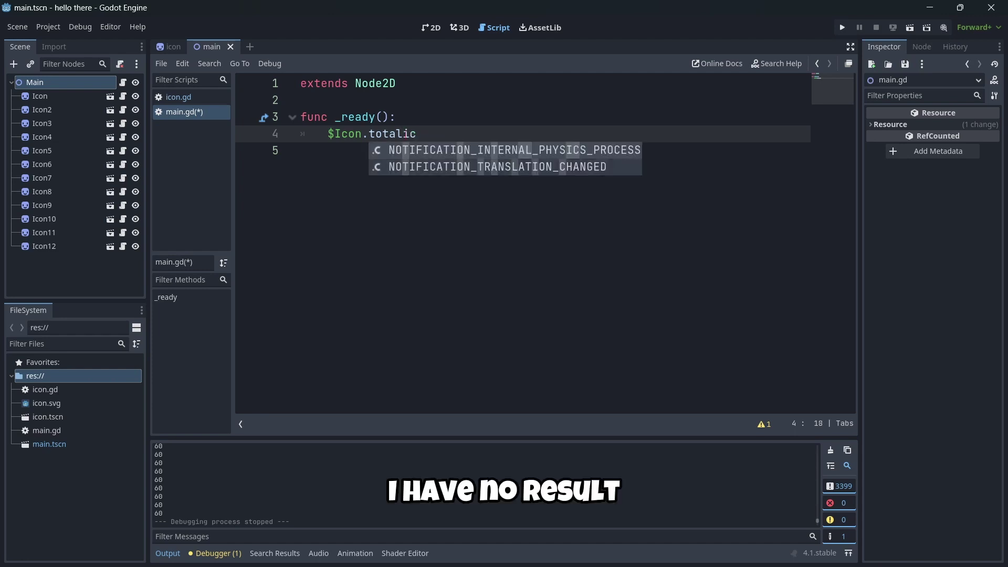
text(icon)
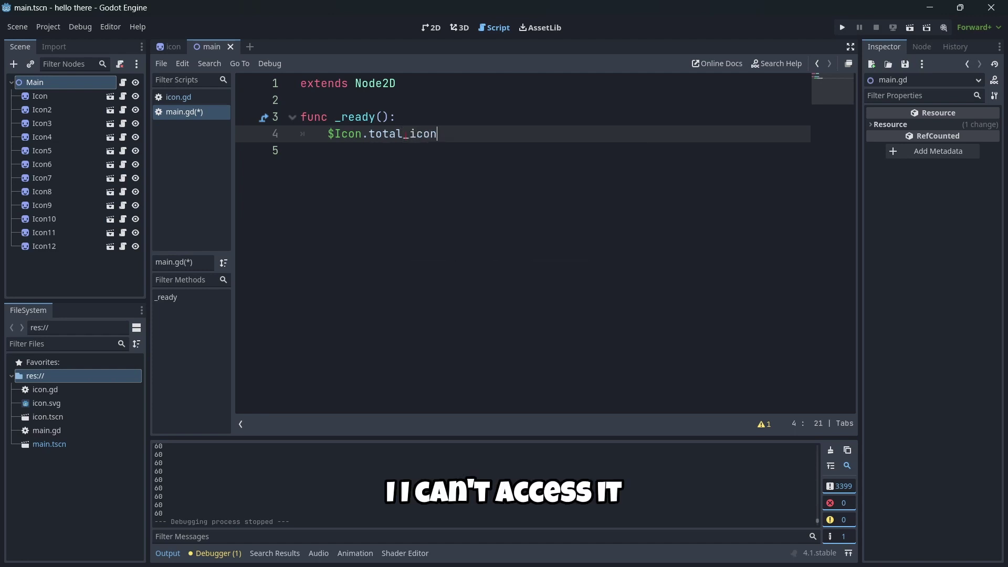
key(BackSpace)
key(BackSpace)
key(BackSpace)
key(BackSpace)
key(BackSpace)
key(BackSpace)
key(BackSpace)
key(BackSpace)
key(BackSpace)
key(BackSpace)
key(BackSpace)
key(BackSpace)
key(BackSpace)
key(BackSpace)
key(BackSpace)
key(BackSpace)
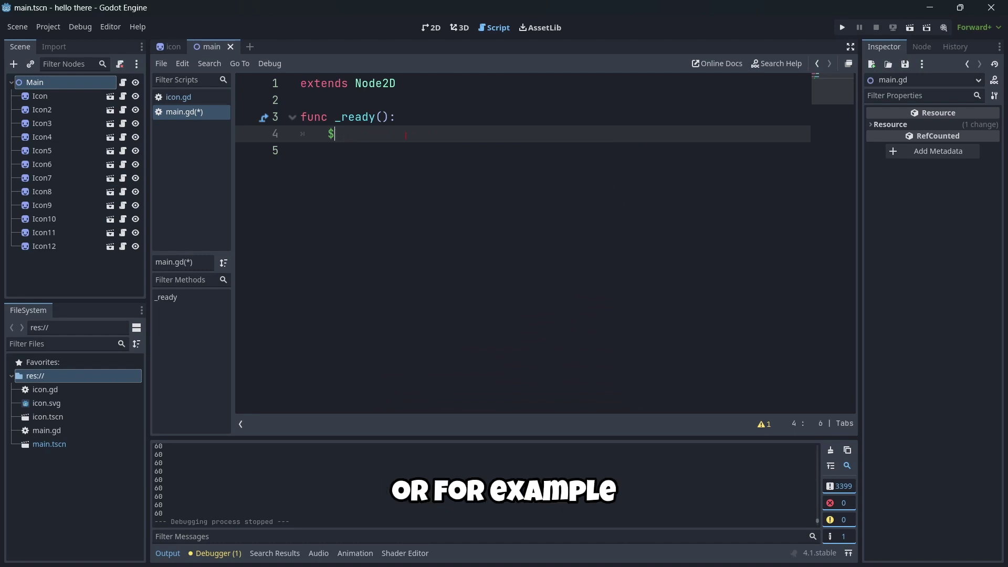
text(total)
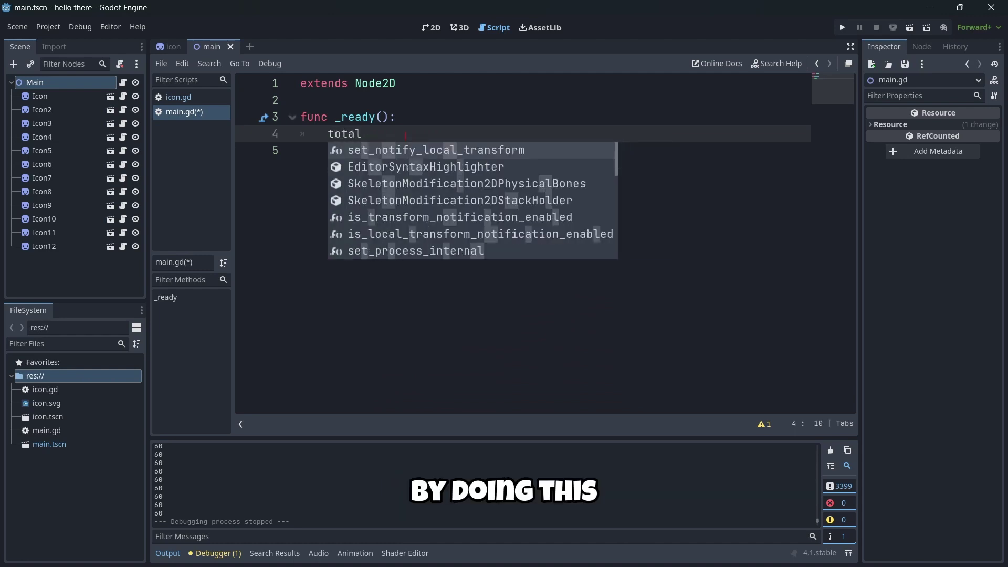
text(_ic)
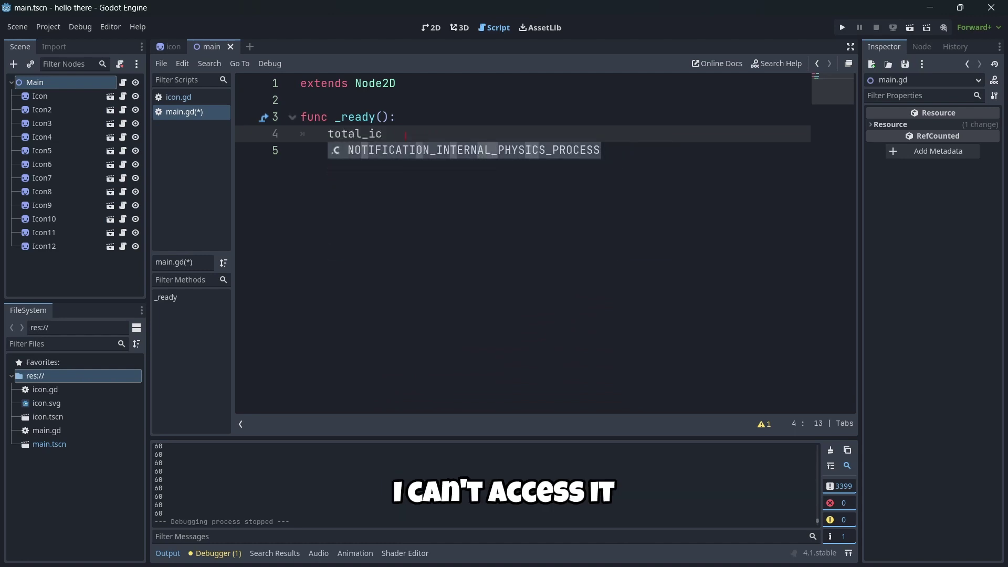
key(ctrl+z)
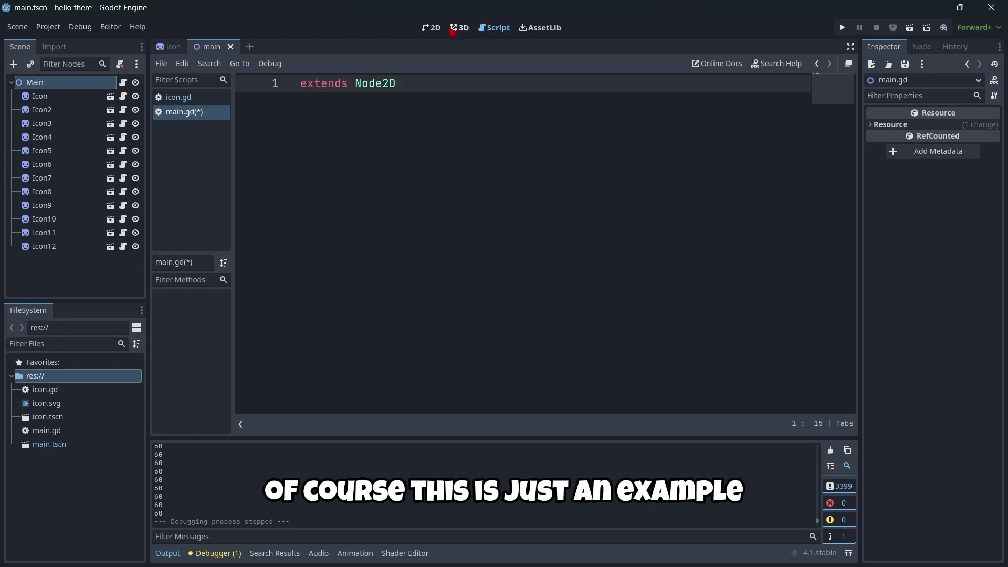
- Switch to the main scene's 2D view and select Icon12 to inspect its Sprite2D properties
click(431, 27)
scroll(574, 214, up, 3)
scroll(574, 216, down, 4)
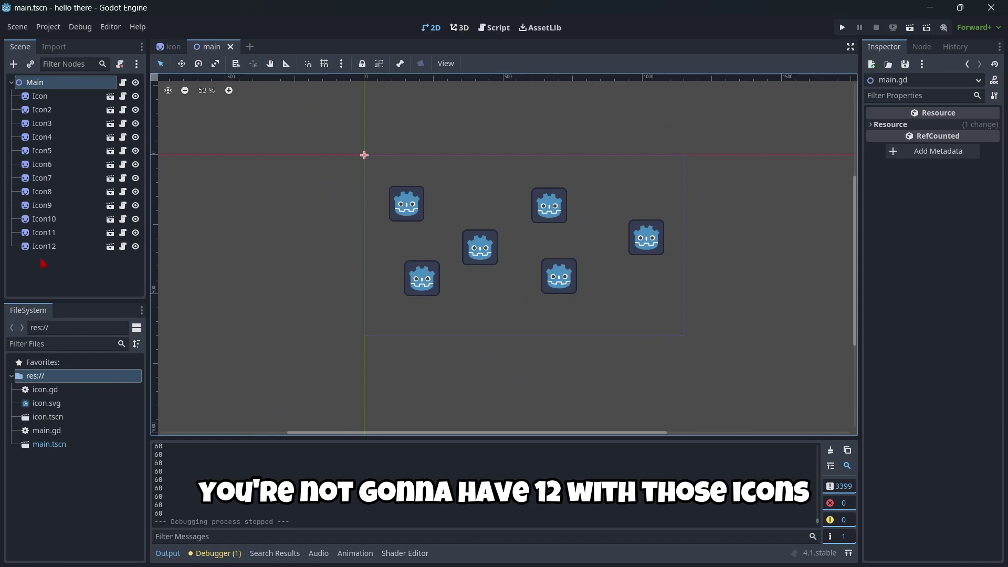
click(65, 246)
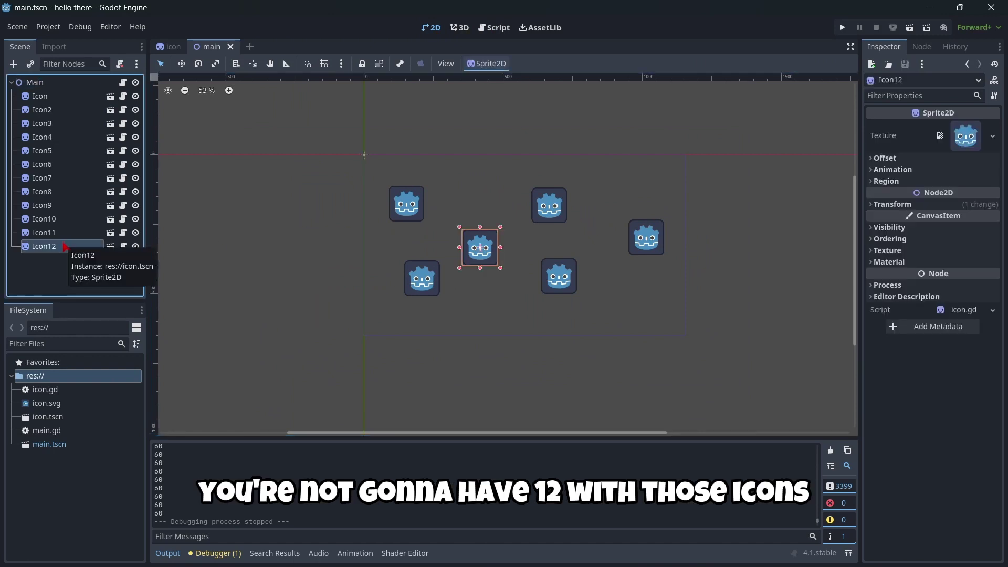